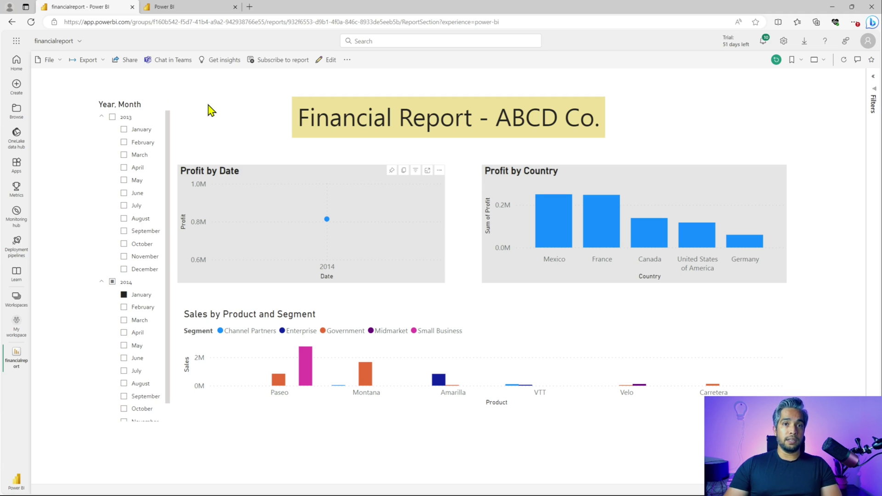
Step: Go to the Admin portal from the Settings gear's Governance and insights section
left_click(783, 45)
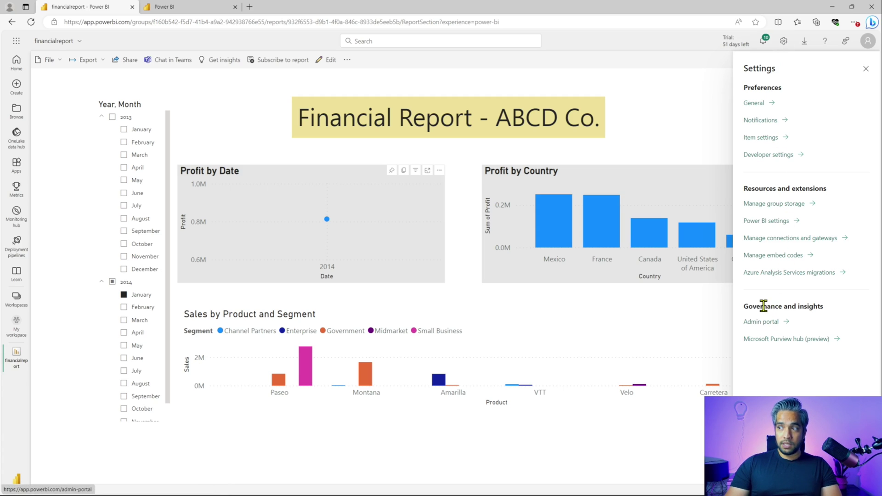
left_click_drag(826, 308, 743, 314)
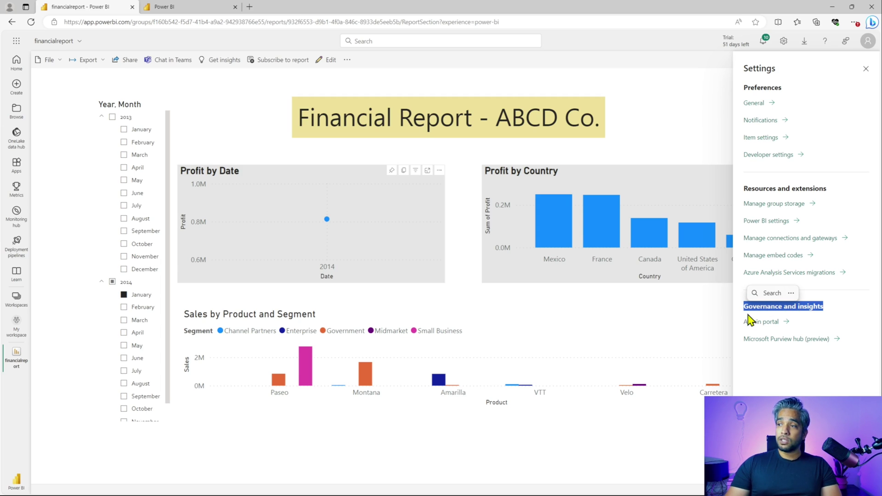
left_click(754, 322)
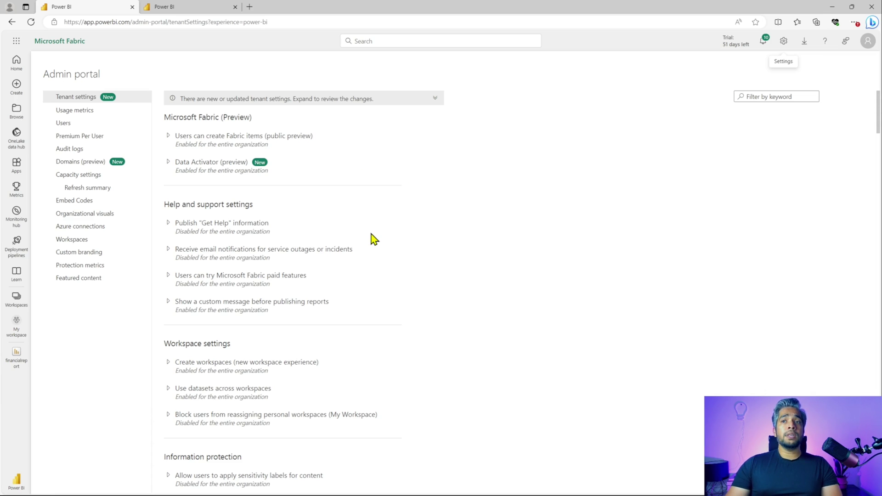
scroll(374, 239, "down", 1)
scroll(356, 228, "up", 1)
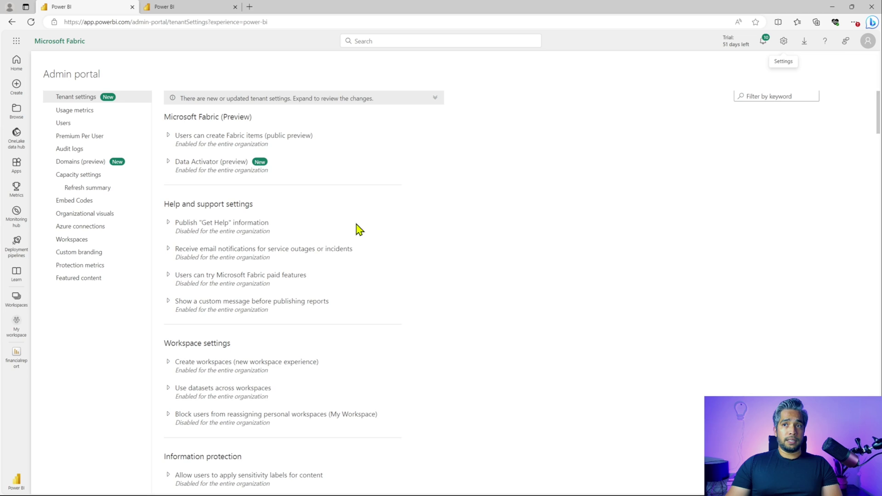
left_click_drag(262, 125, 153, 126)
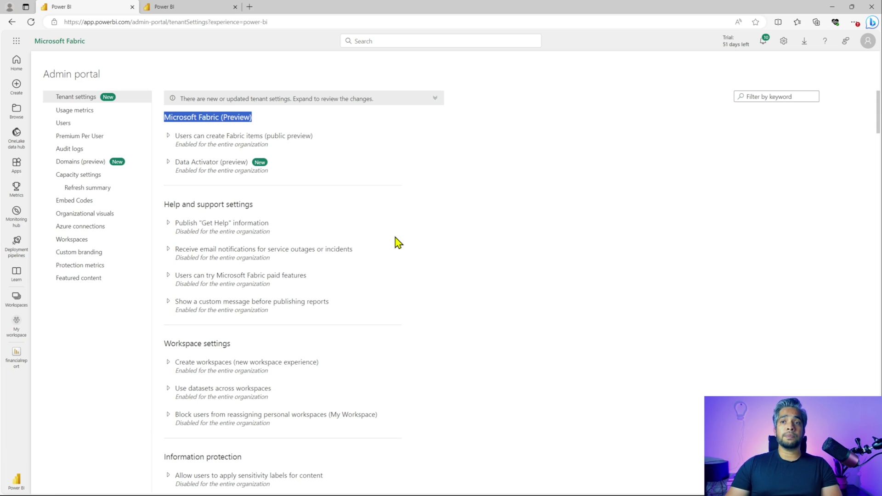
left_click_drag(253, 204, 165, 205)
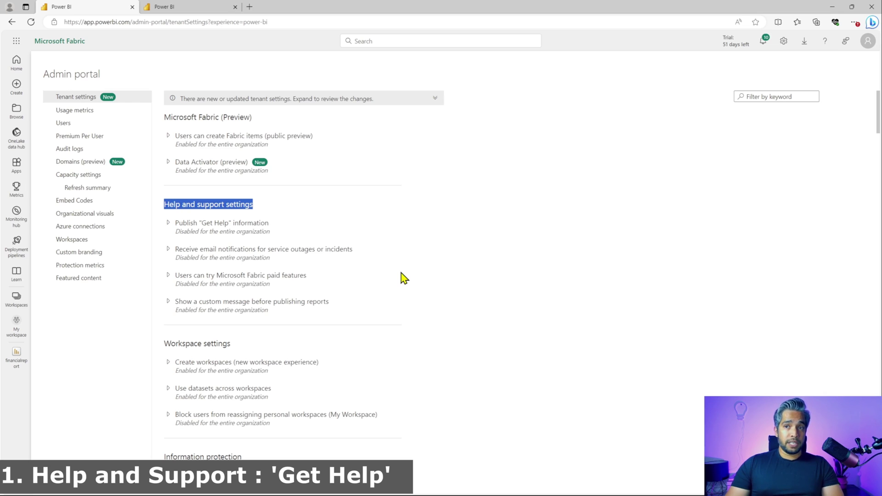
Step: Switch Publish "Get Help" information to Enabled, visit the Training documentation field, and collapse it
left_click(168, 225)
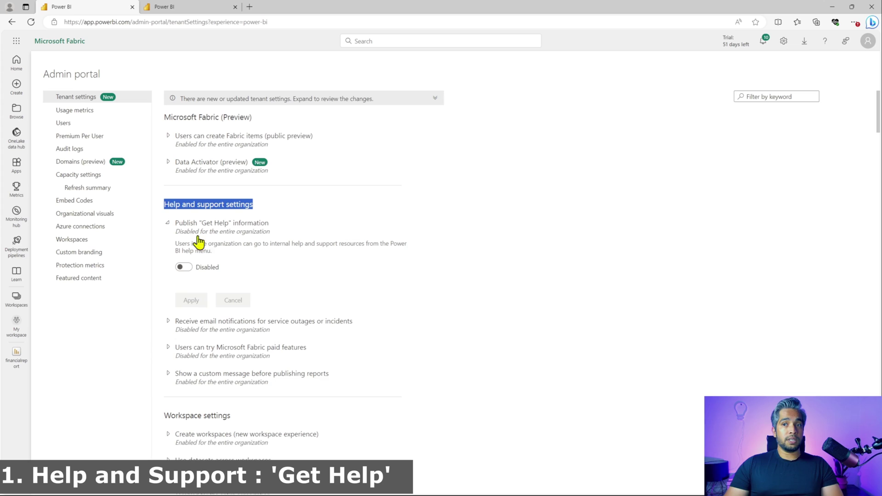
left_click(184, 268)
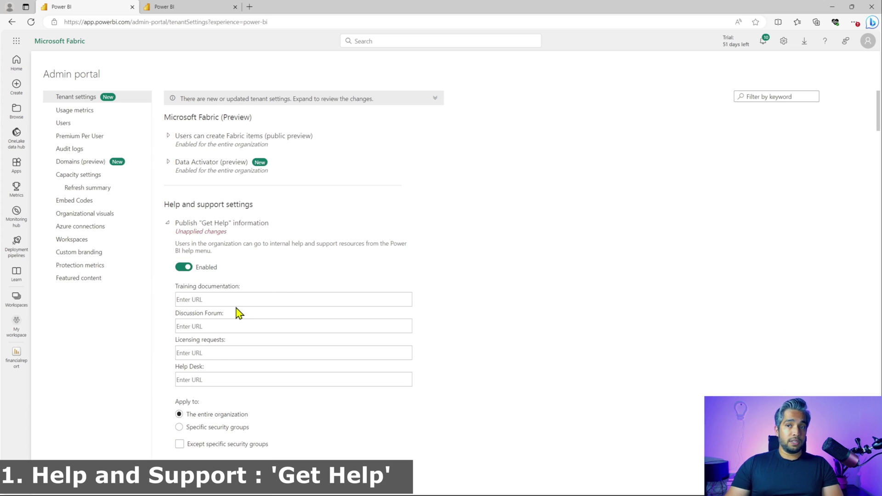
left_click(225, 304)
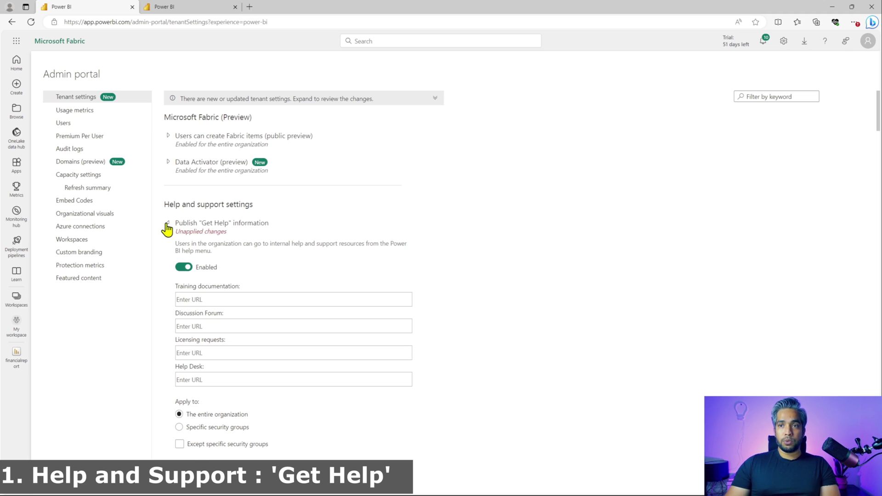
left_click(167, 224)
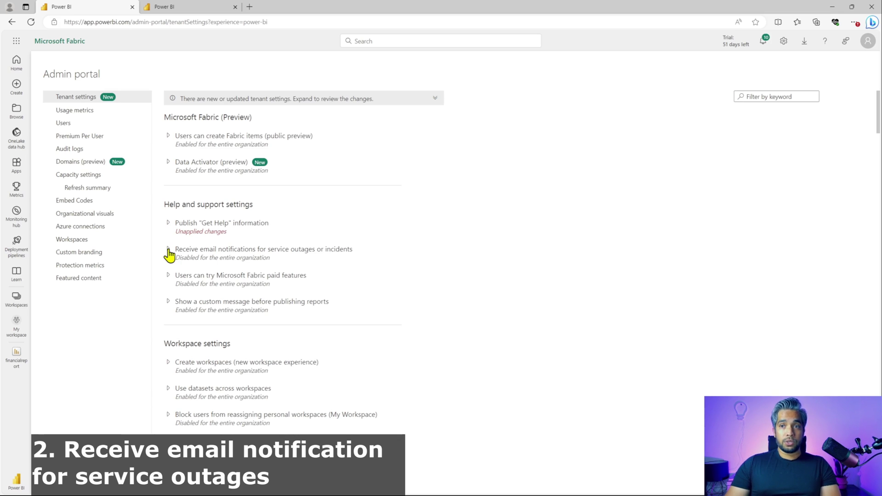
Step: Enable service-outage email notifications and add a recipient email address in the security groups box
left_click(168, 250)
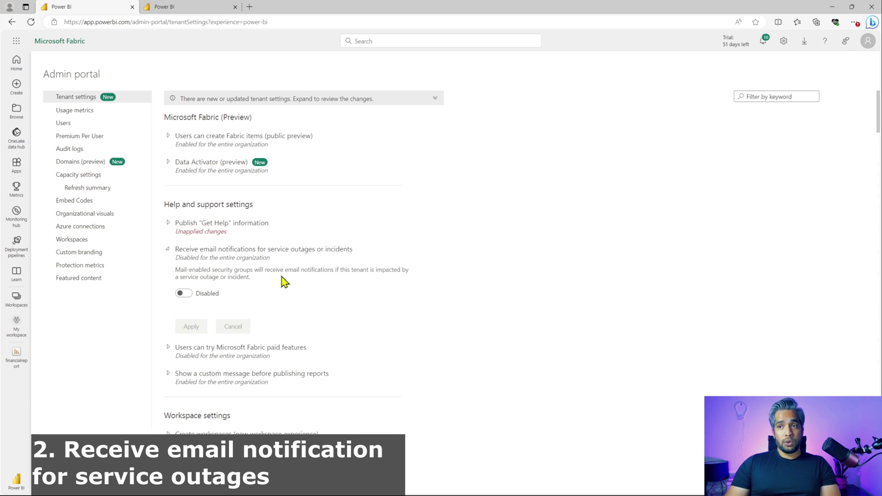
left_click(183, 294)
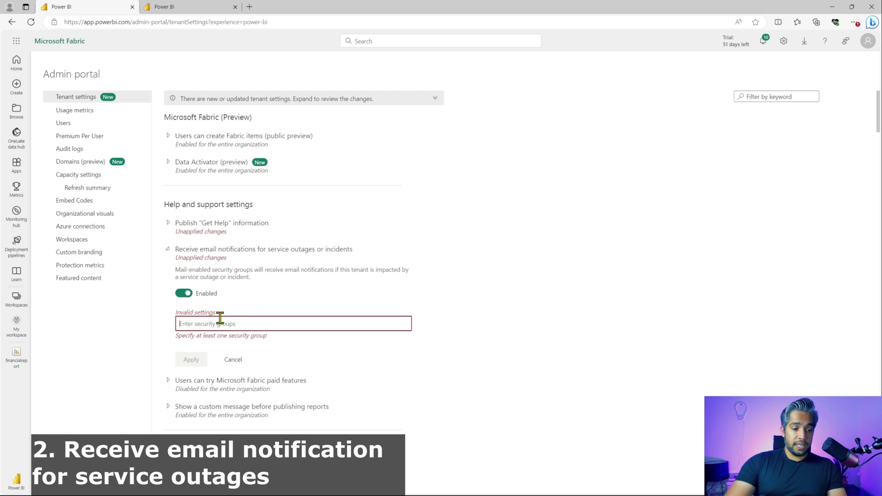
left_click(220, 321)
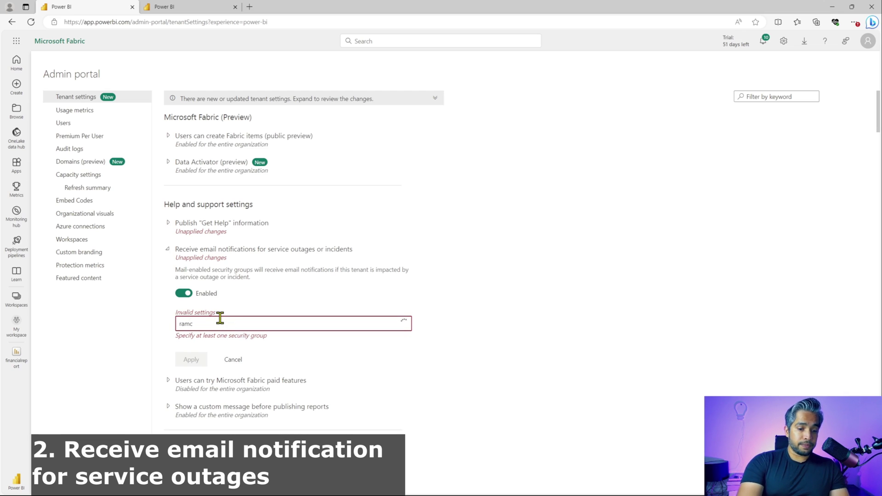
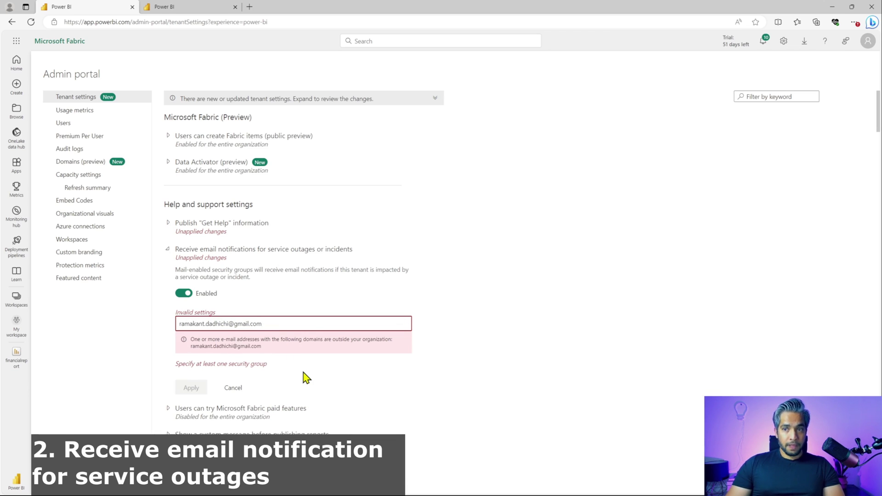
key("Return")
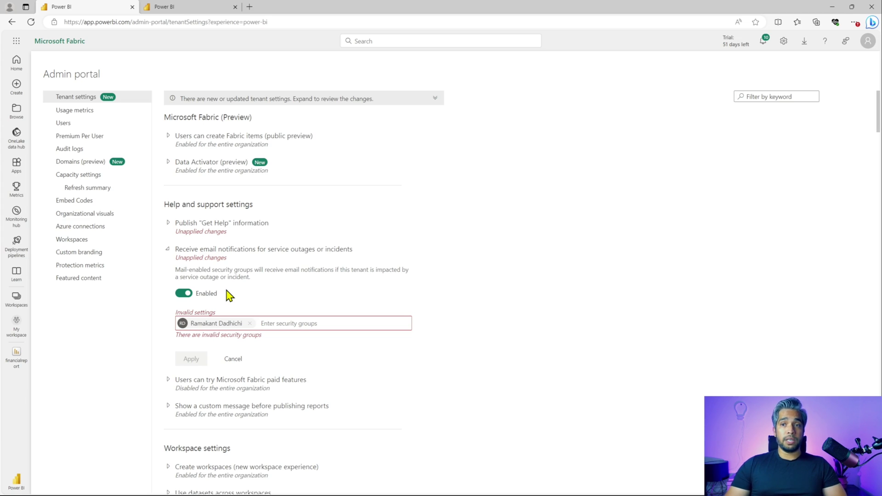
left_click(169, 253)
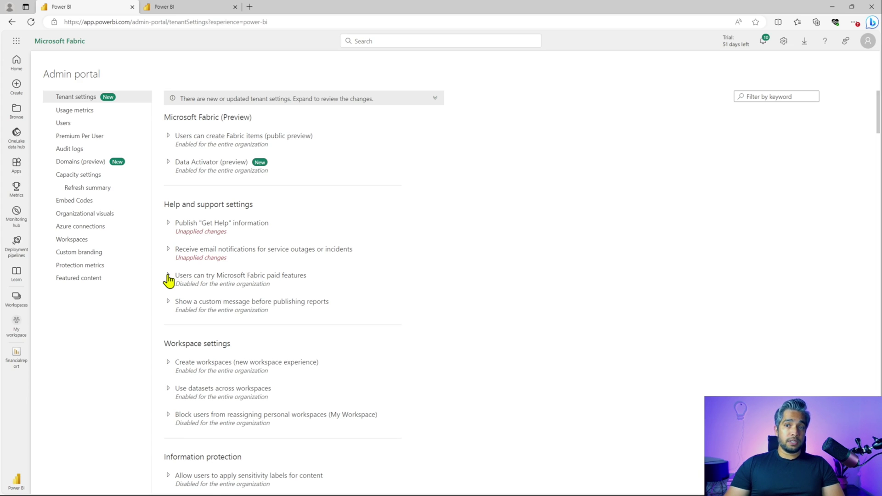
left_click(168, 275)
left_click(168, 277)
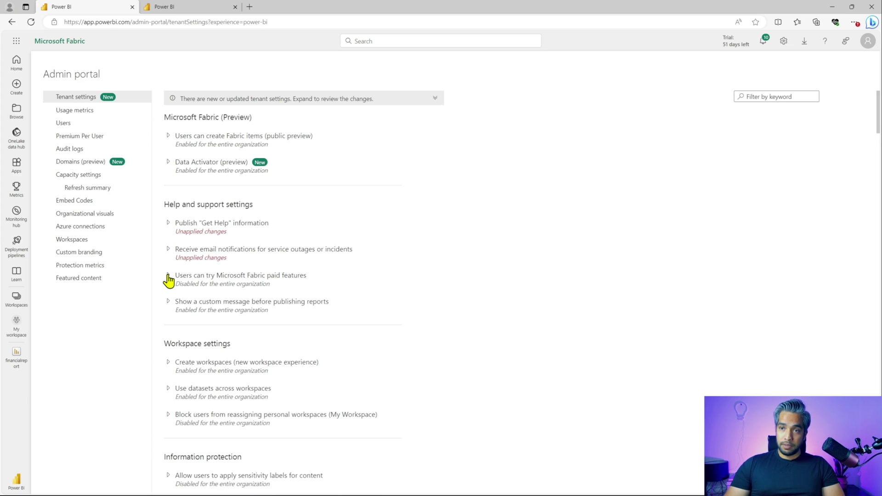
left_click(168, 304)
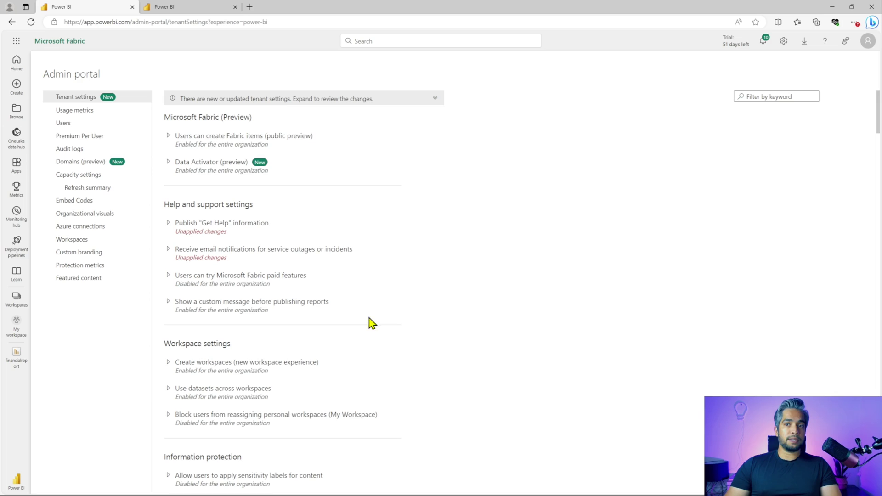
scroll(471, 362, "down", 4)
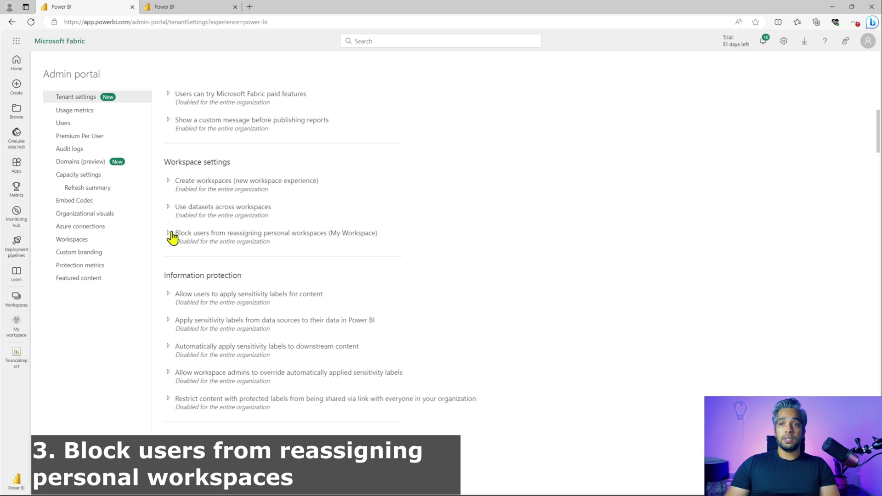
left_click(169, 234)
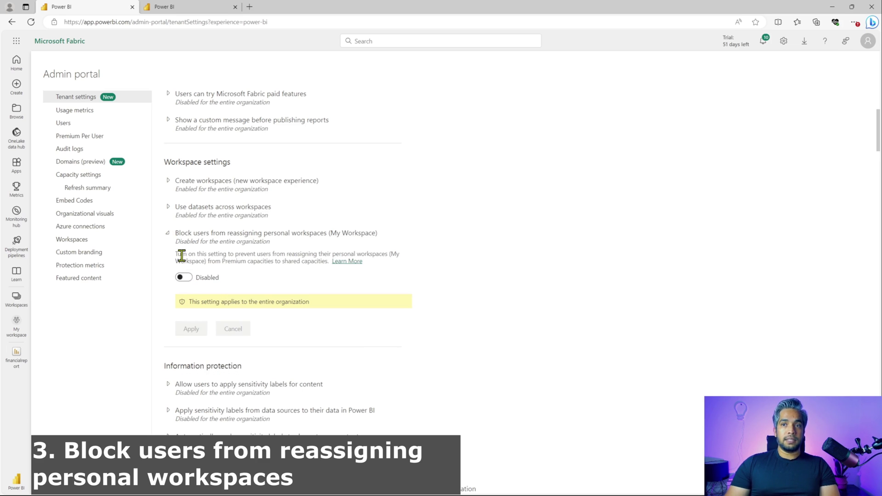
left_click(168, 235)
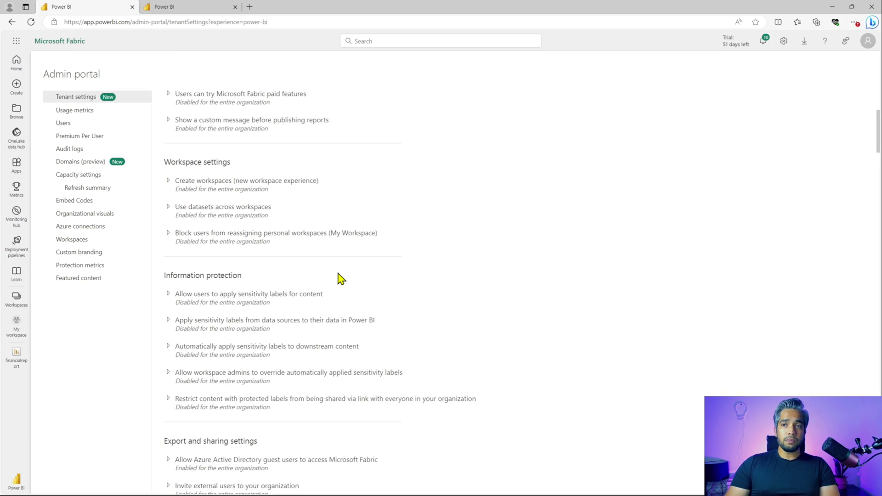
scroll(337, 278, "down", 3)
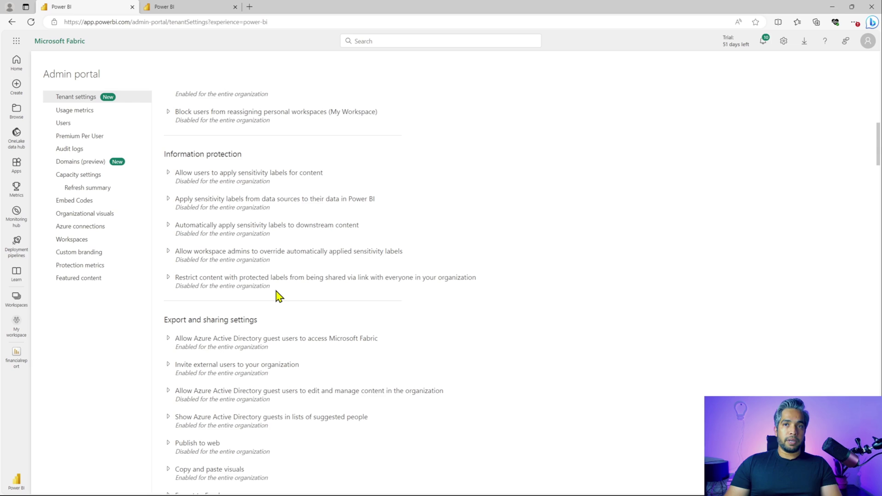
Step: View the sensitivity labels 'prerequisite steps' page in a new tab, then collapse that setting
left_click(169, 173)
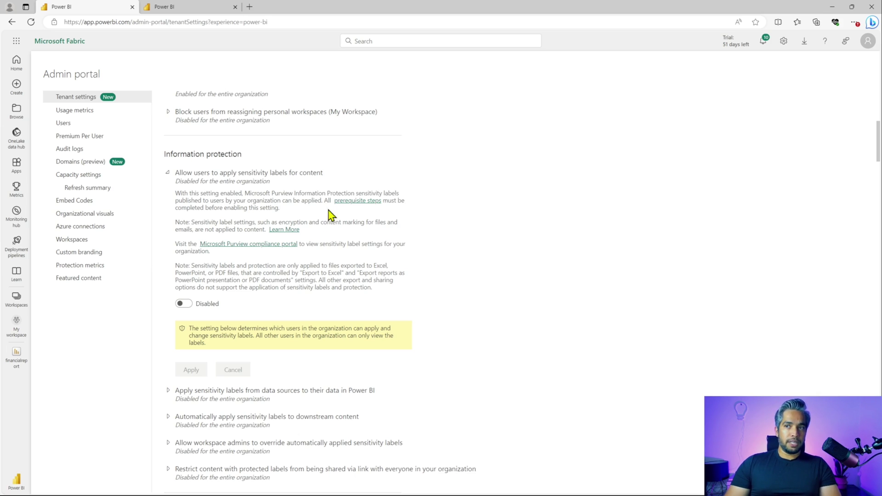
right_click(346, 203)
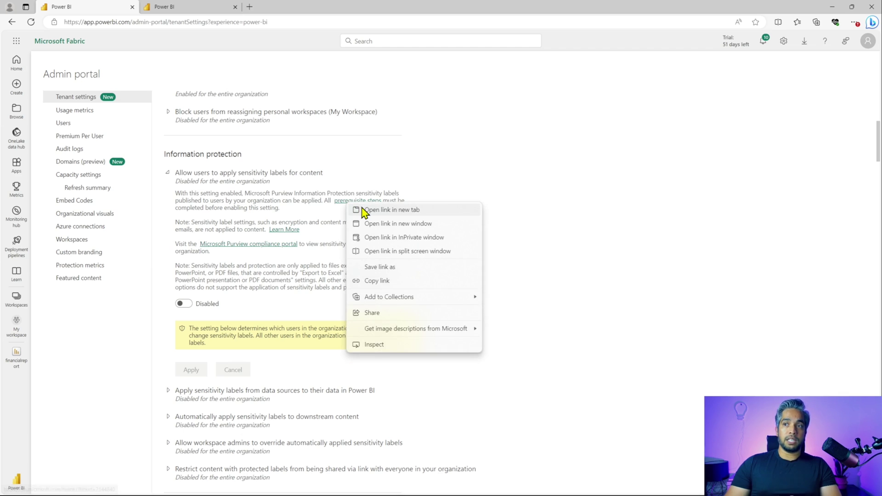
left_click(363, 209)
left_click(197, 8)
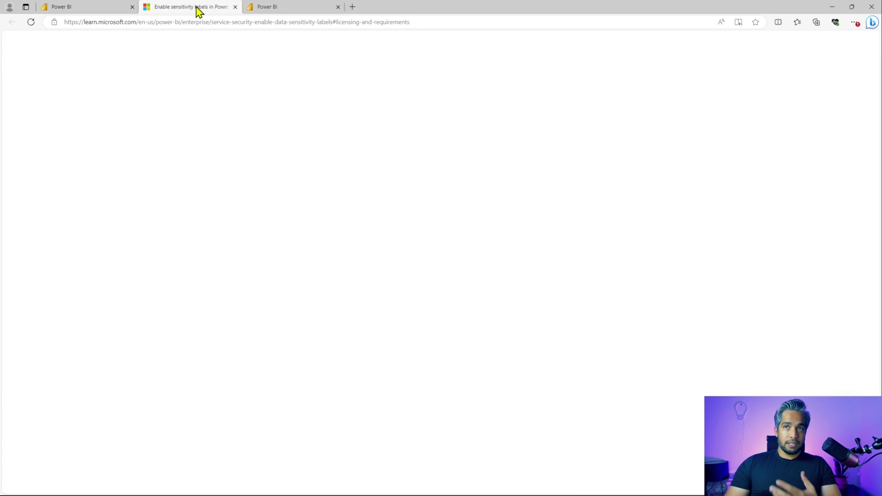
left_click(98, 7)
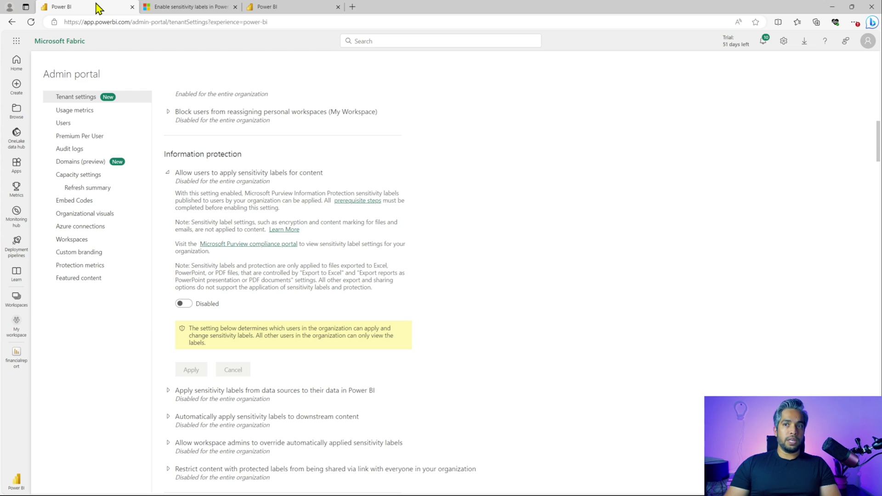
left_click(168, 174)
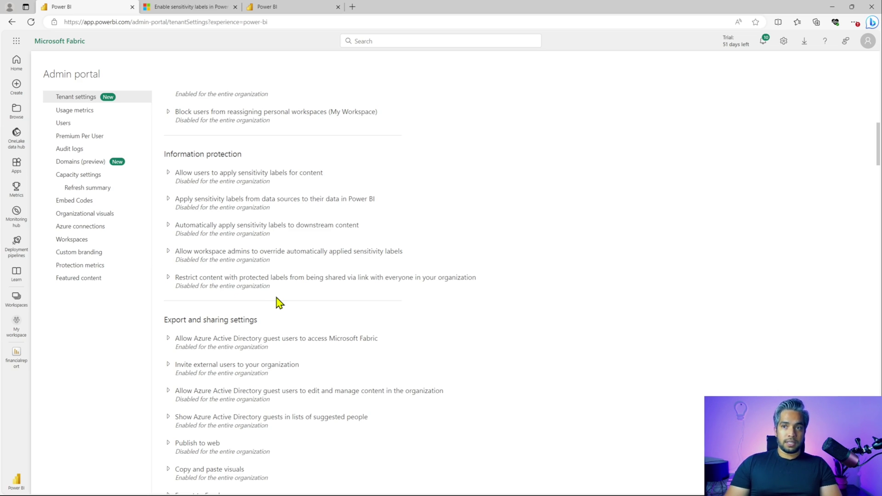
Step: Check the Invite external users and guest-user content settings, then expand Publish to web
scroll(278, 303, "down", 4)
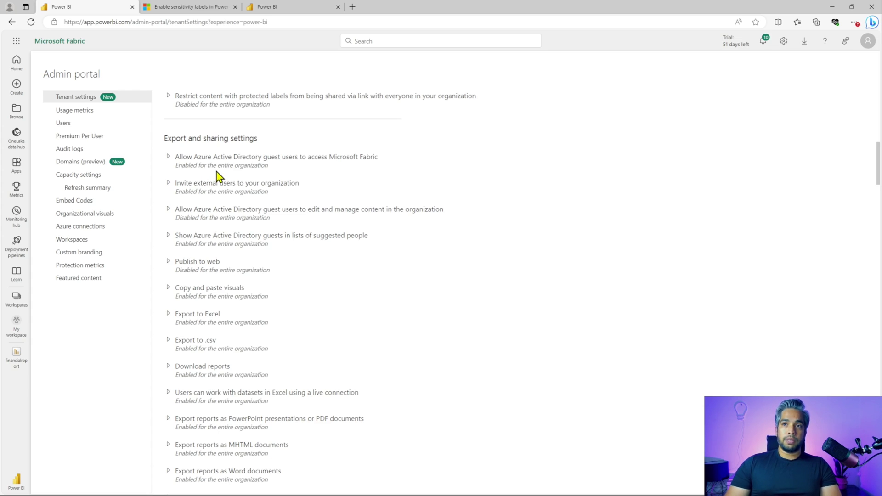
left_click(168, 184)
left_click(169, 185)
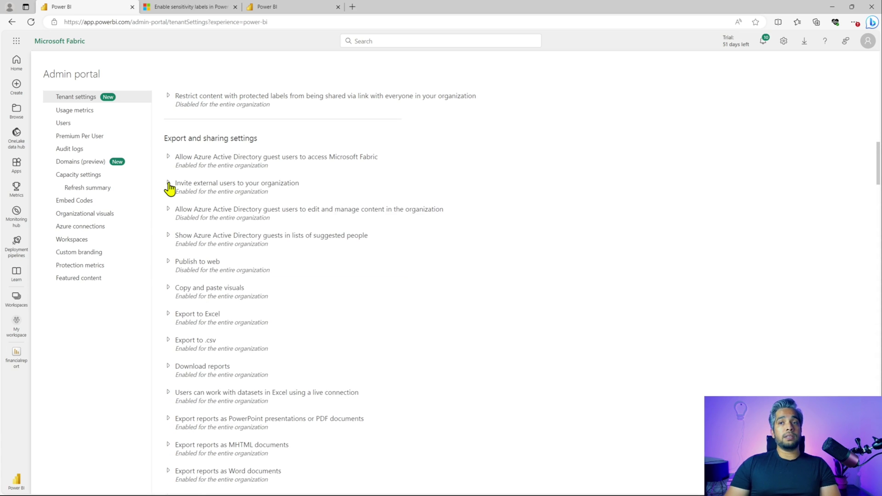
left_click(168, 210)
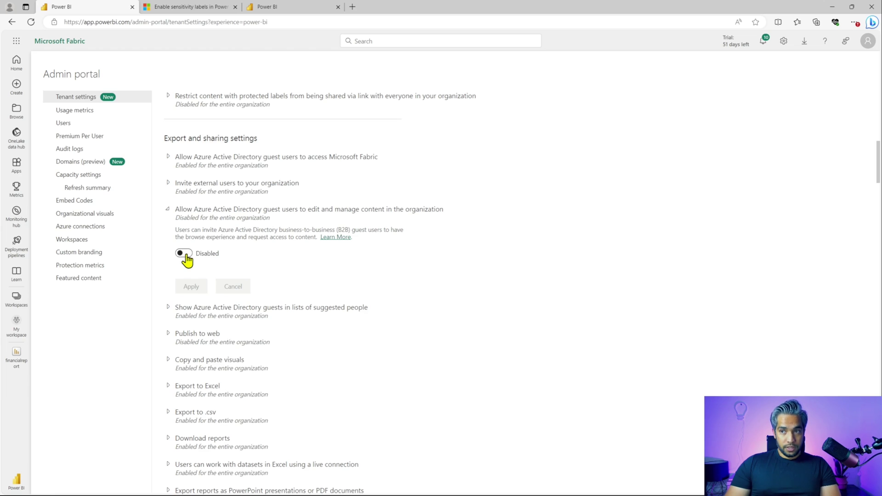
left_click(168, 211)
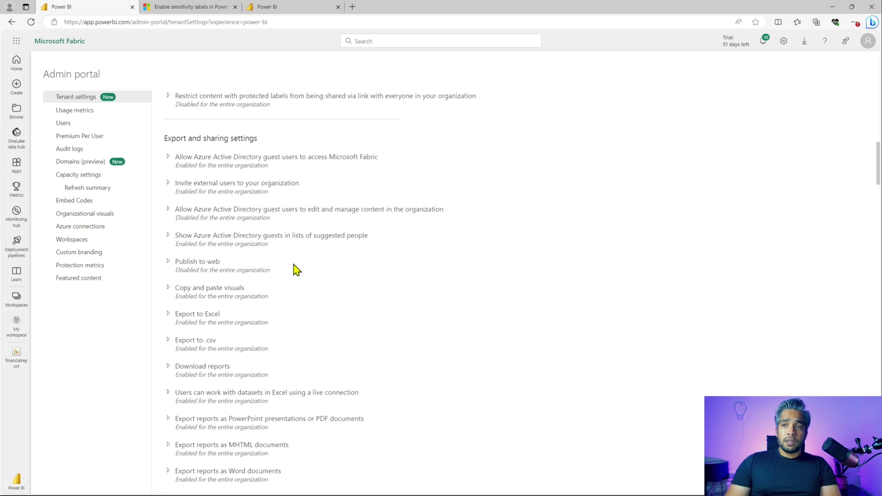
scroll(296, 270, "down", 1)
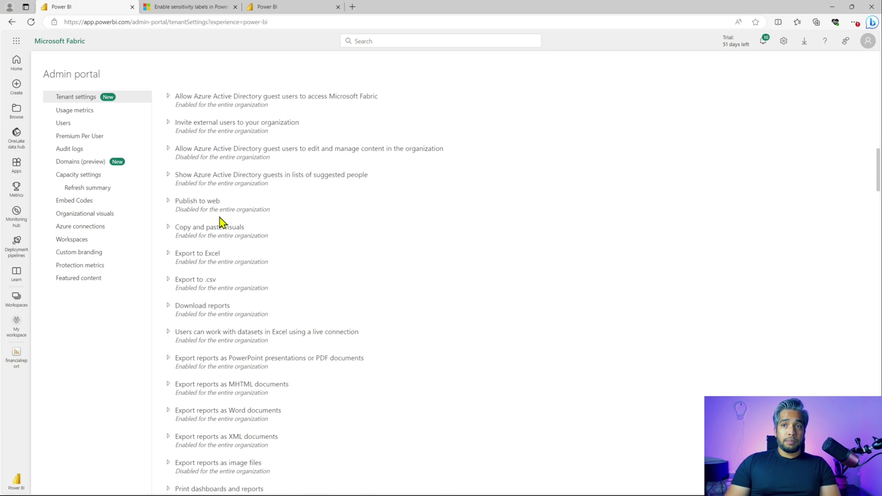
left_click(168, 204)
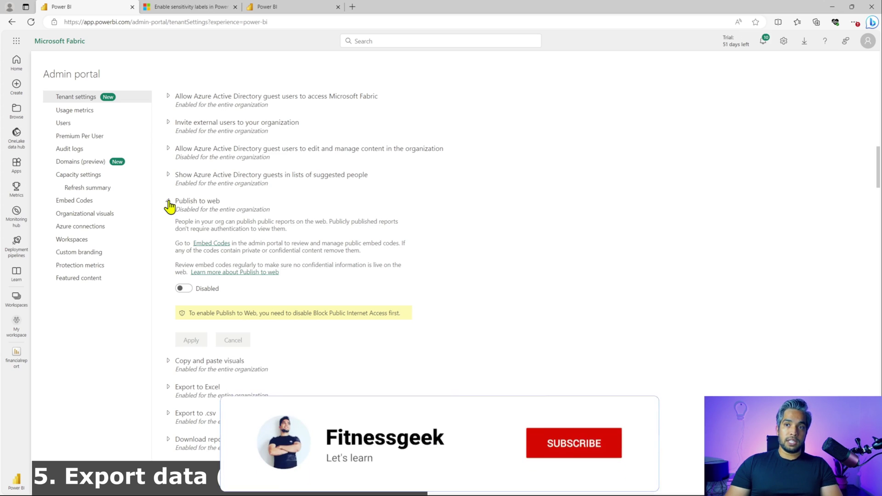
Step: Collapse Publish to web and expand the Export to Excel setting
left_click(168, 202)
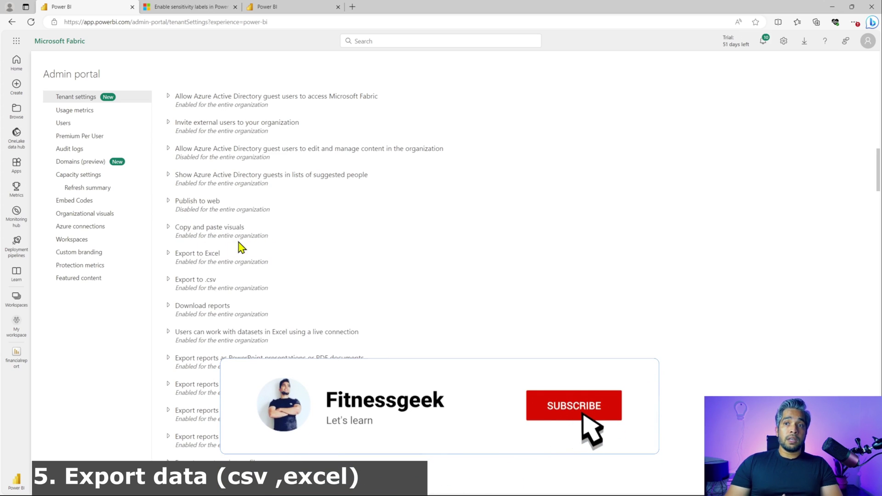
scroll(309, 281, "down", 1)
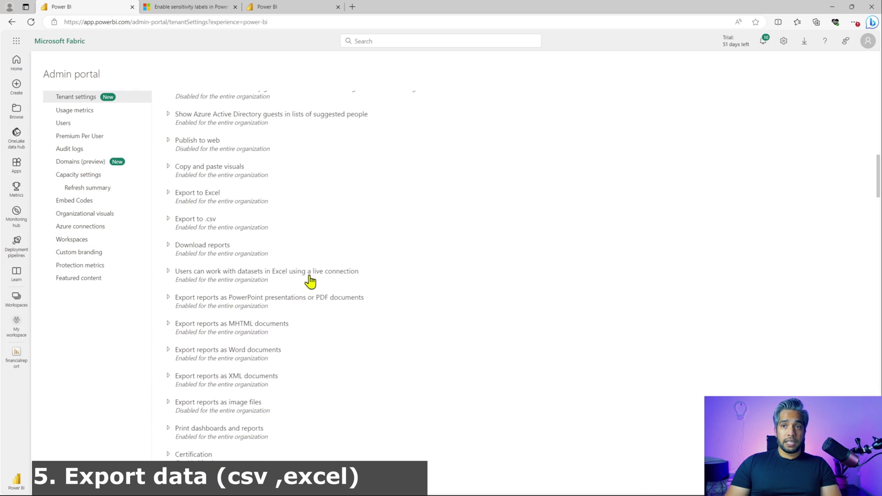
left_click(168, 193)
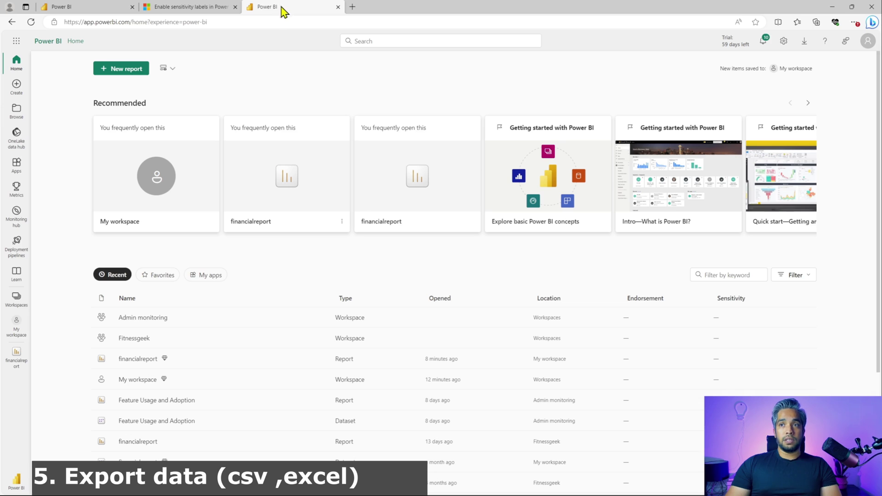
Step: Open Export data for financialreport's Profit by Date chart, then return to the admin portal
left_click(139, 359)
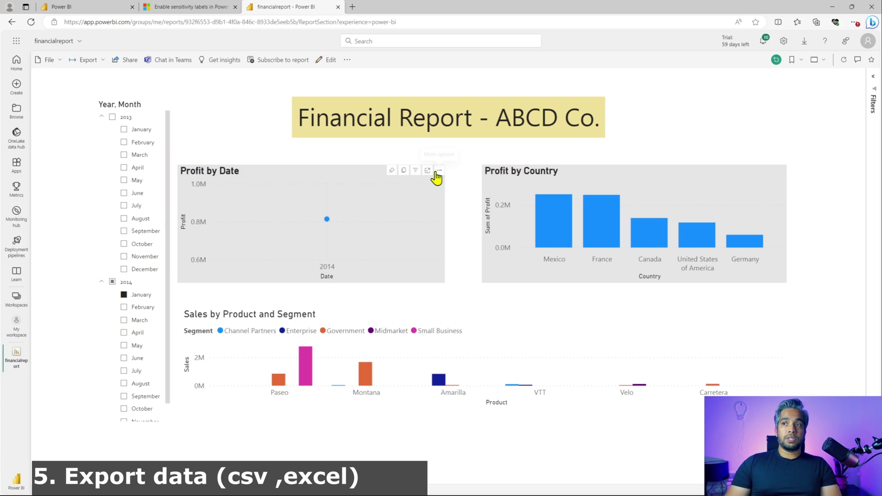
left_click(437, 172)
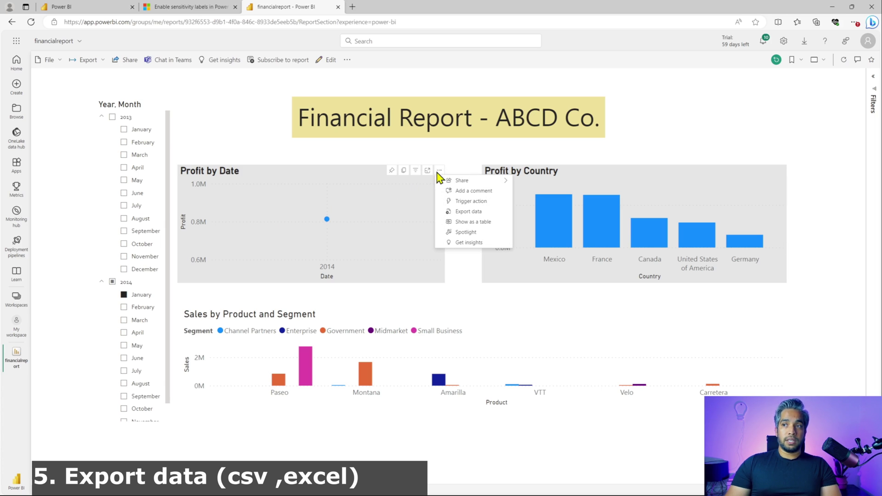
left_click(464, 212)
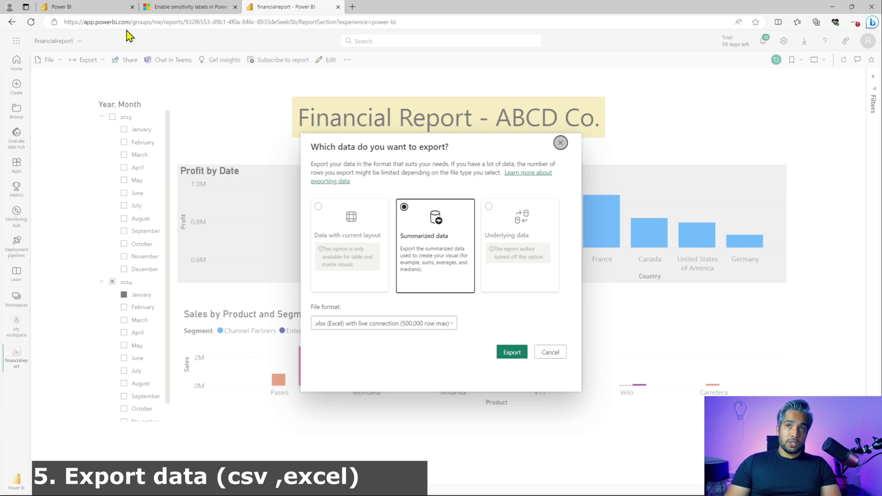
left_click(83, 6)
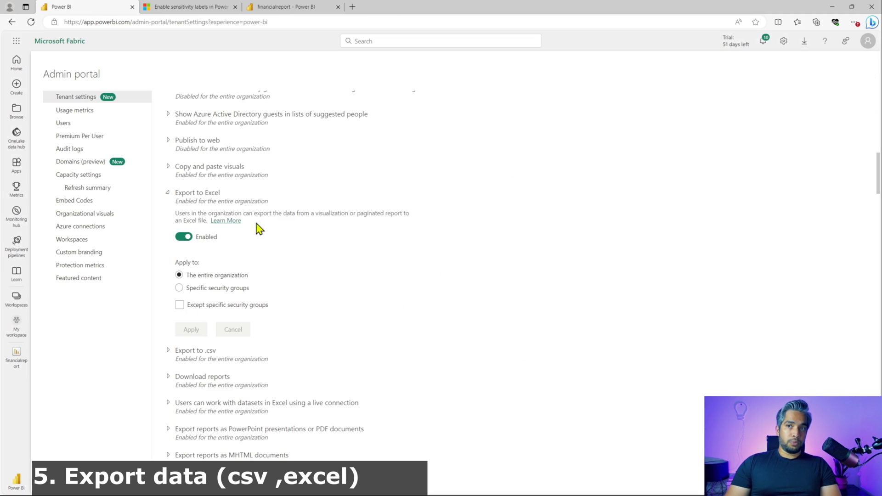
Step: Inspect the enabled Export to Excel and Export to .csv settings, then collapse both
left_click(168, 195)
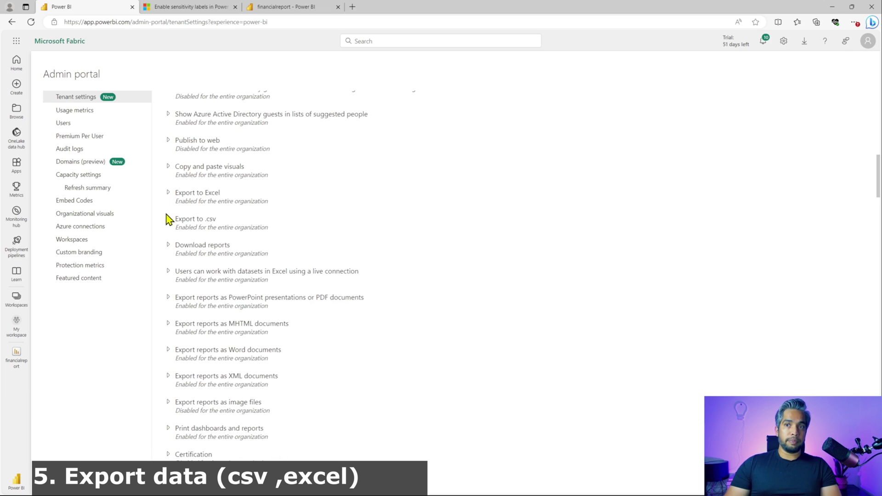
left_click(167, 219)
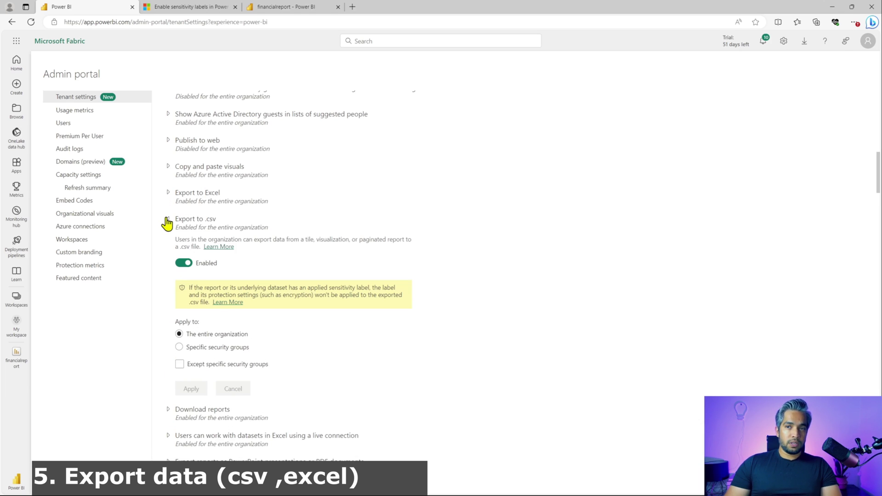
left_click(169, 195)
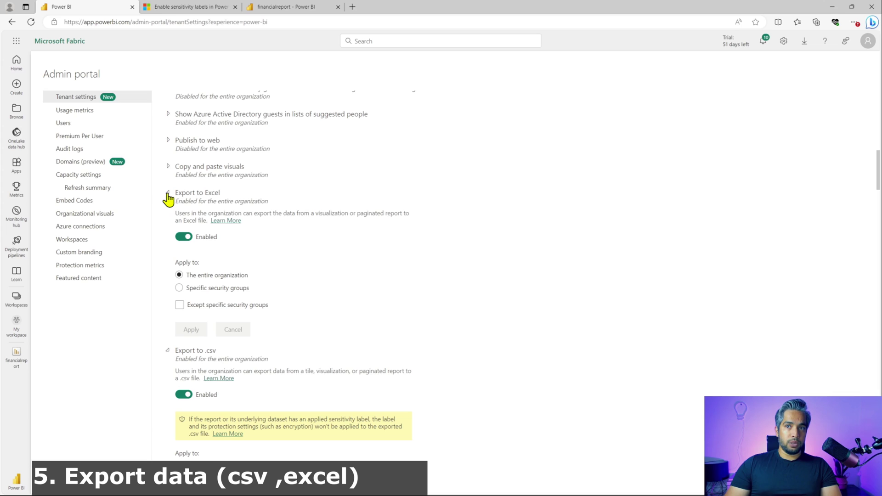
left_click(168, 196)
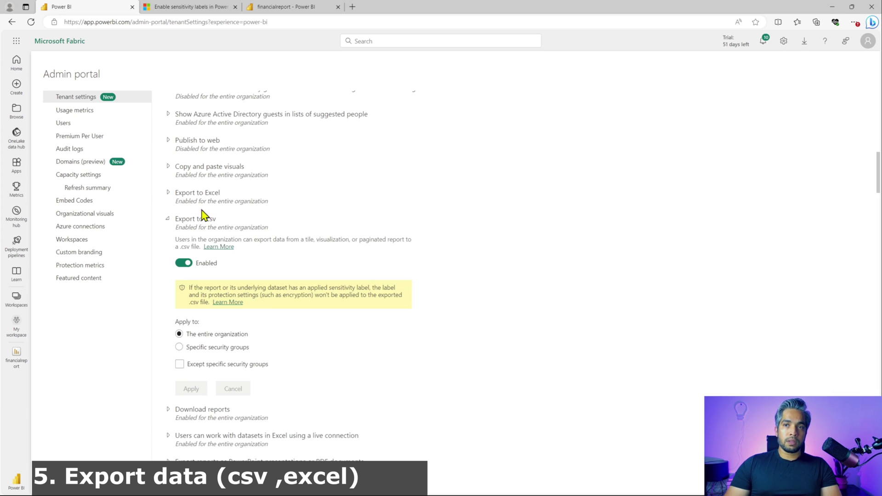
scroll(315, 321, "down", 3)
scroll(315, 321, "down", 2)
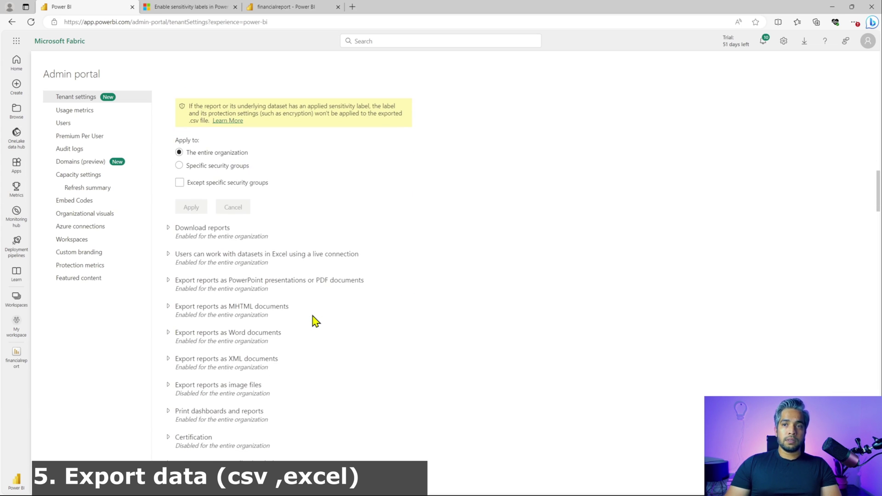
scroll(315, 321, "up", 2)
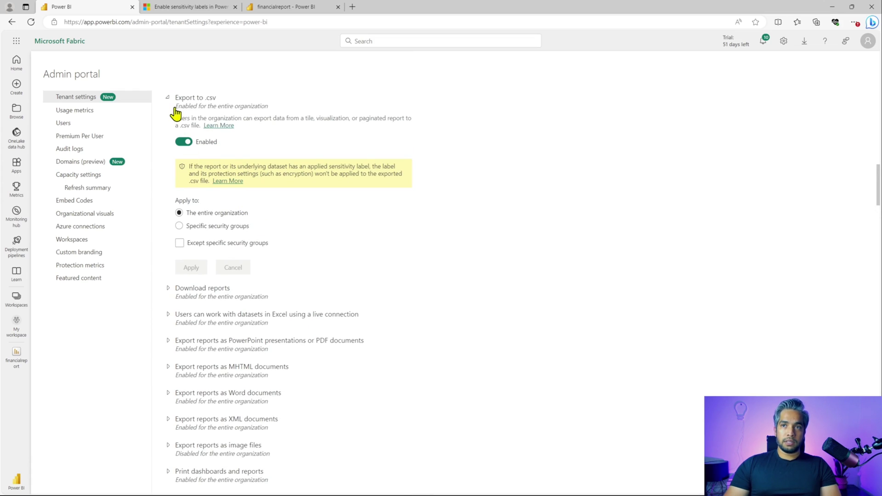
left_click(169, 98)
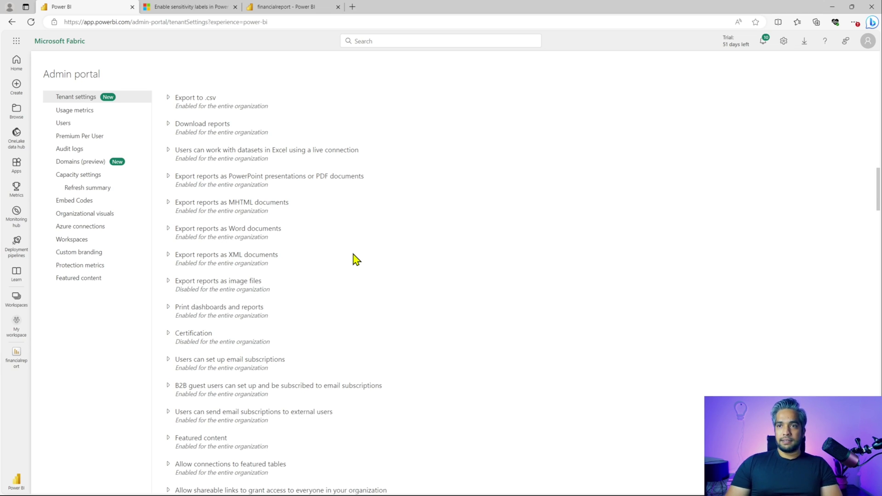
Step: Close the export data dialog and export only the report's current page to PDF
left_click(276, 6)
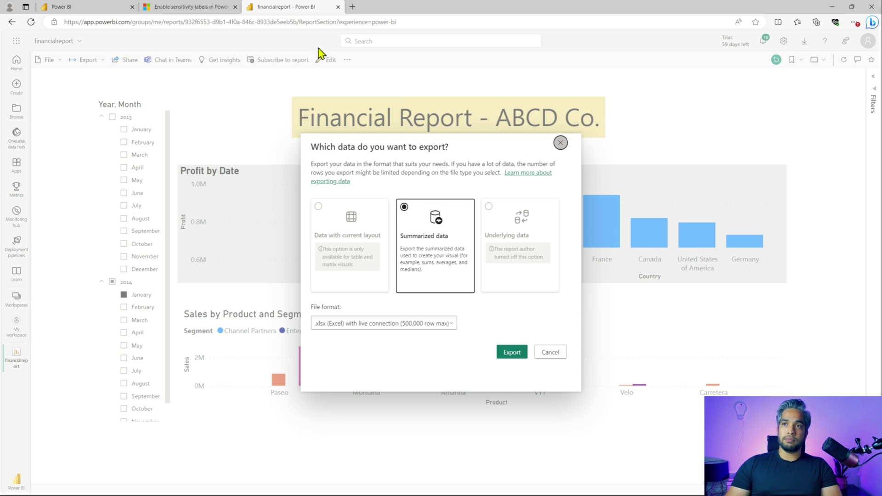
left_click(560, 142)
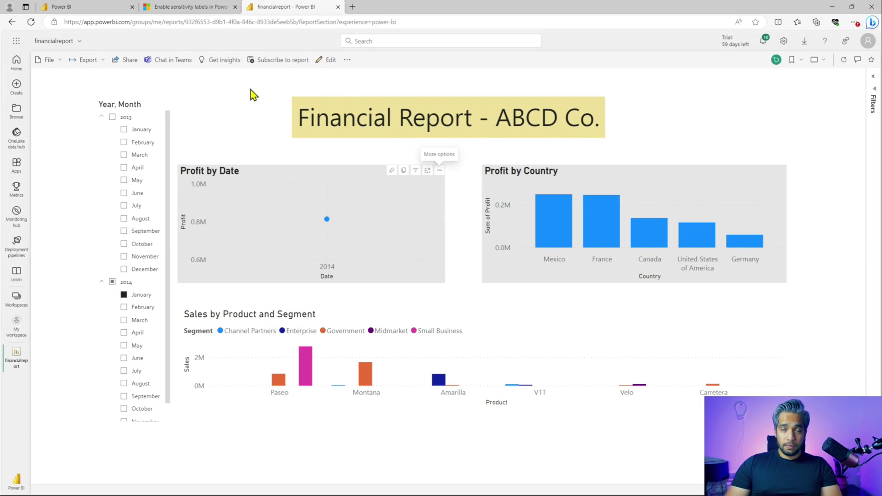
left_click(100, 63)
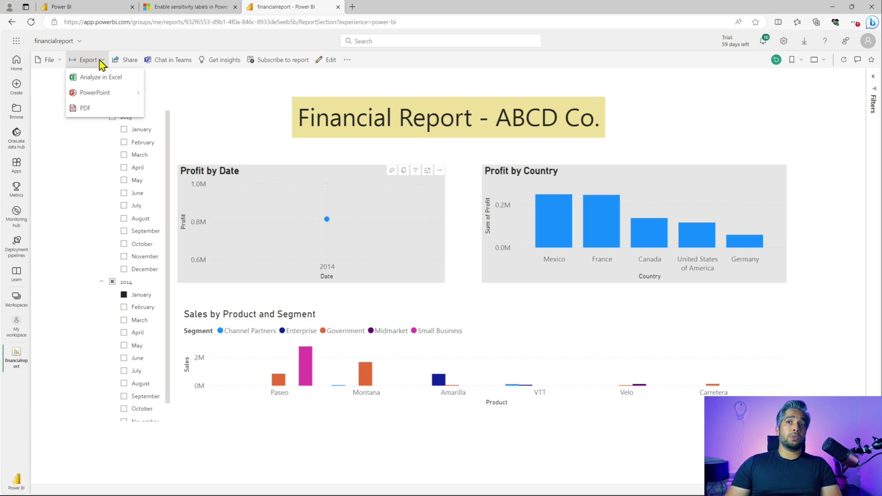
mouse_move(112, 94)
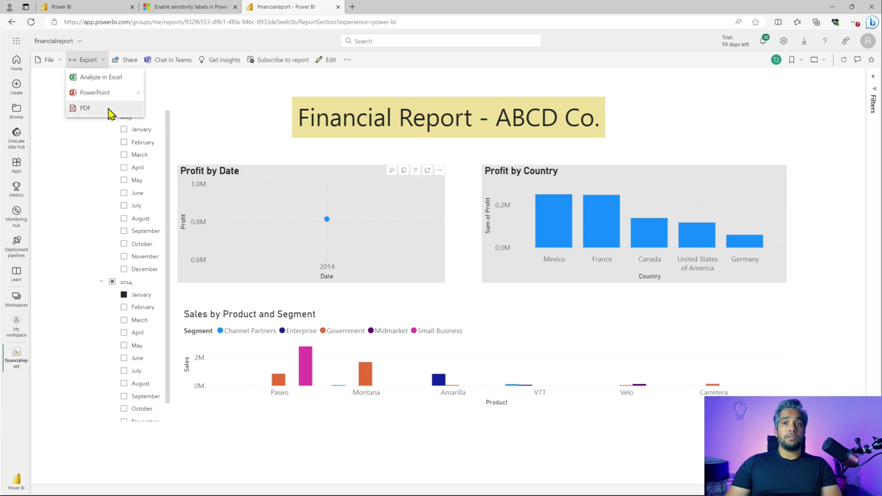
left_click(108, 110)
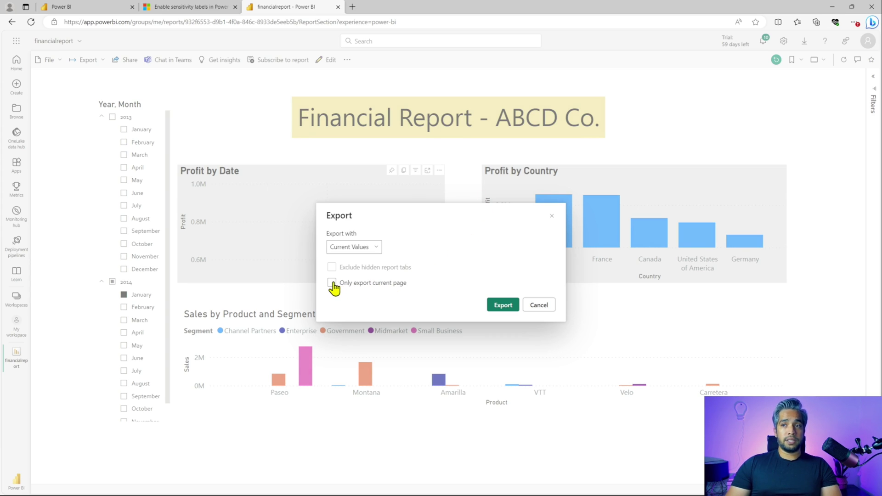
left_click(332, 283)
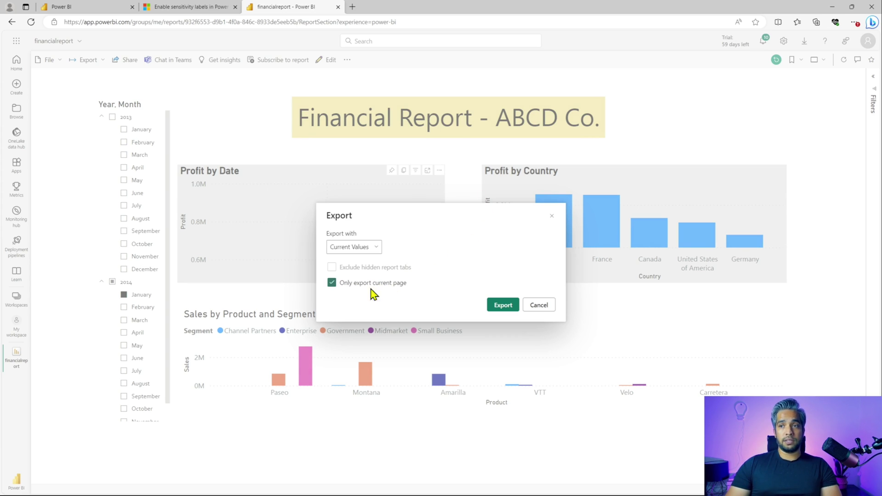
left_click(502, 305)
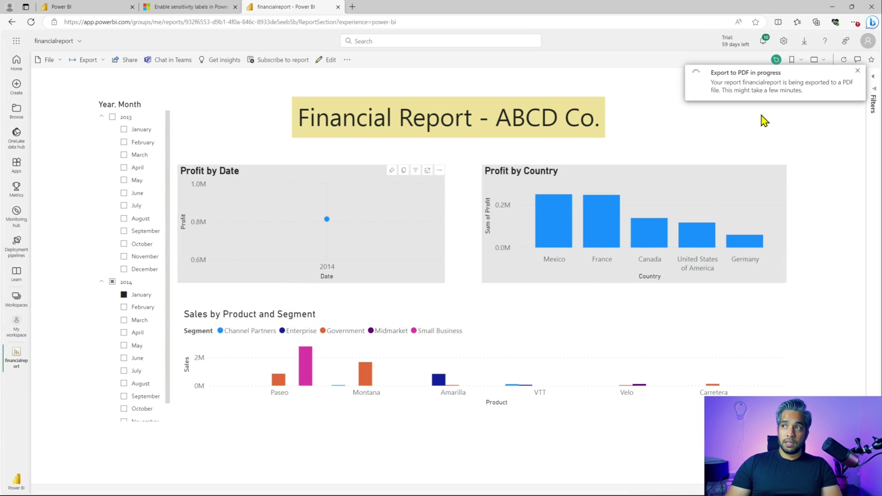
left_click(112, 9)
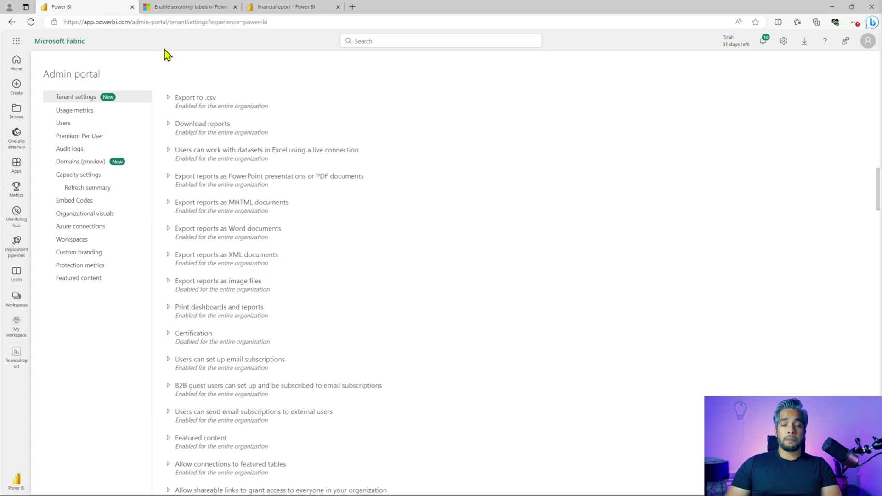
scroll(352, 296, "down", 3)
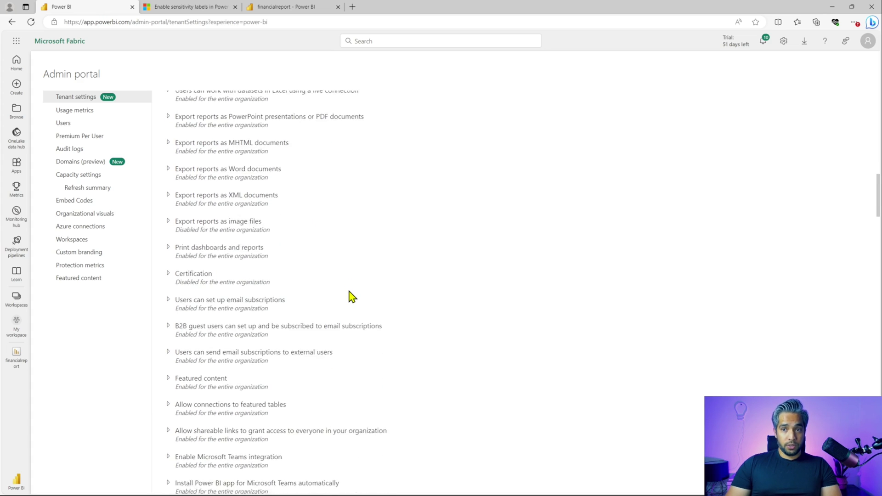
scroll(371, 296, "down", 3)
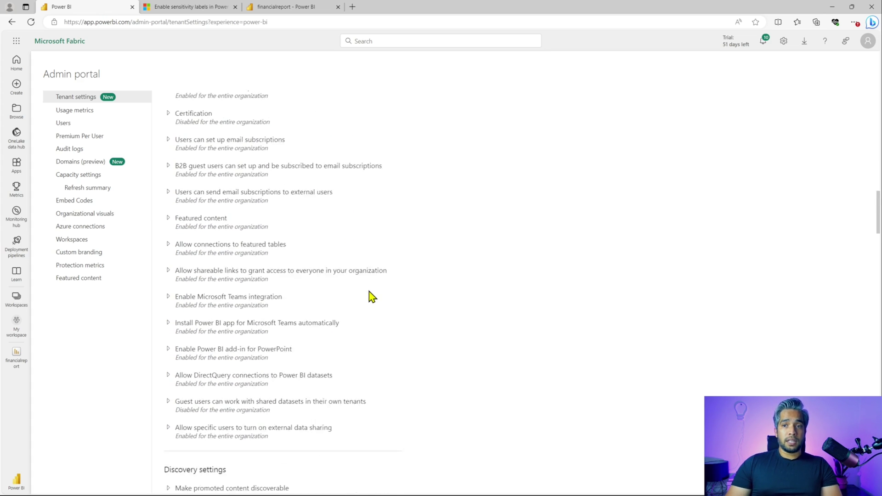
scroll(371, 296, "down", 3)
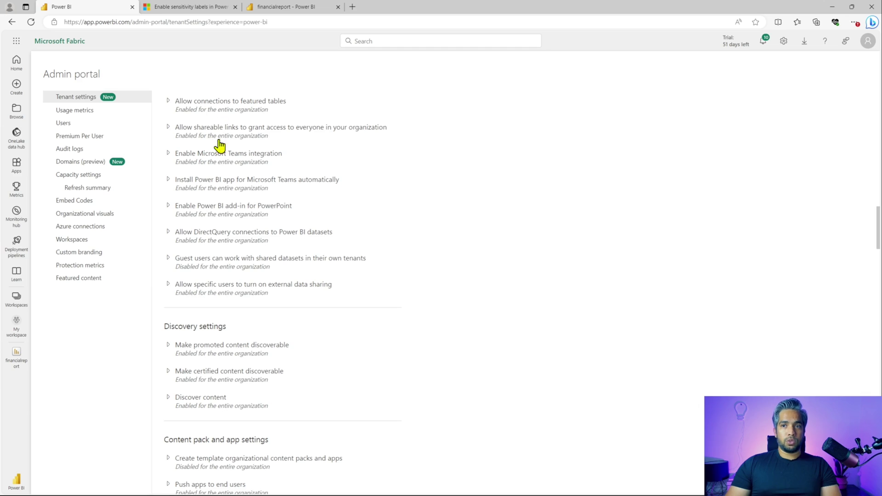
left_click(168, 258)
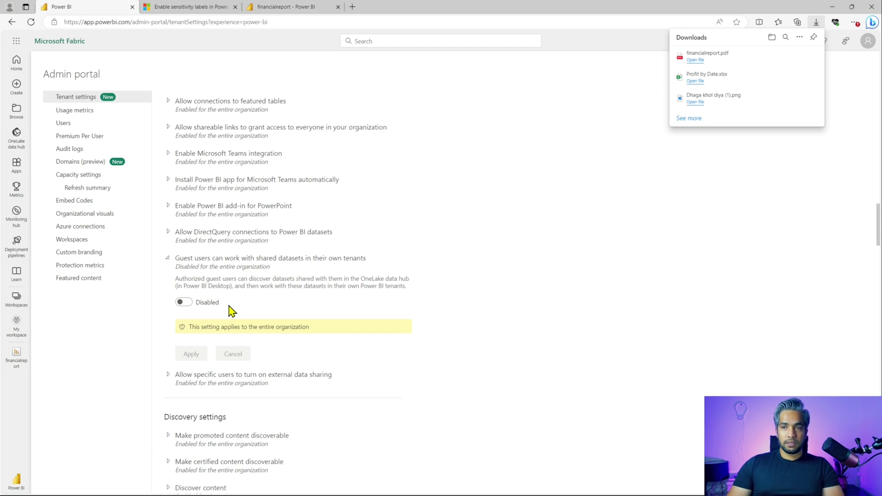
left_click(168, 258)
scroll(390, 366, "down", 3)
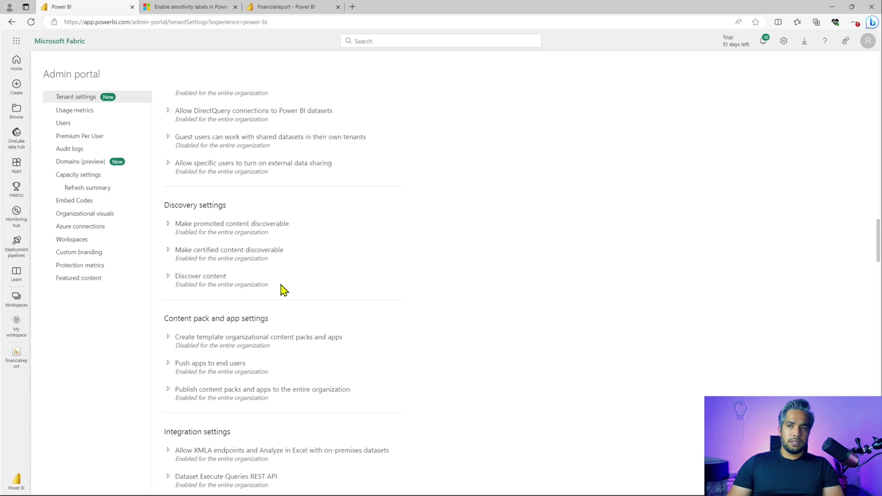
left_click_drag(282, 289, 175, 225)
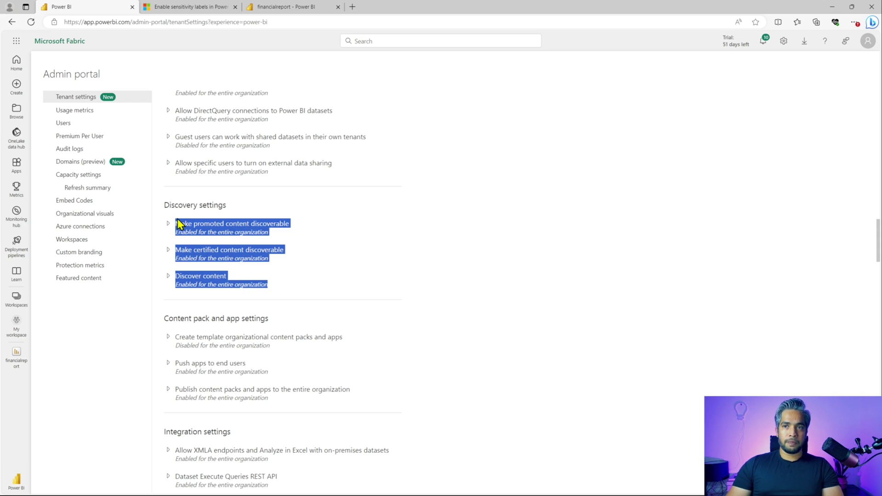
scroll(411, 346, "down", 1)
left_click(409, 321)
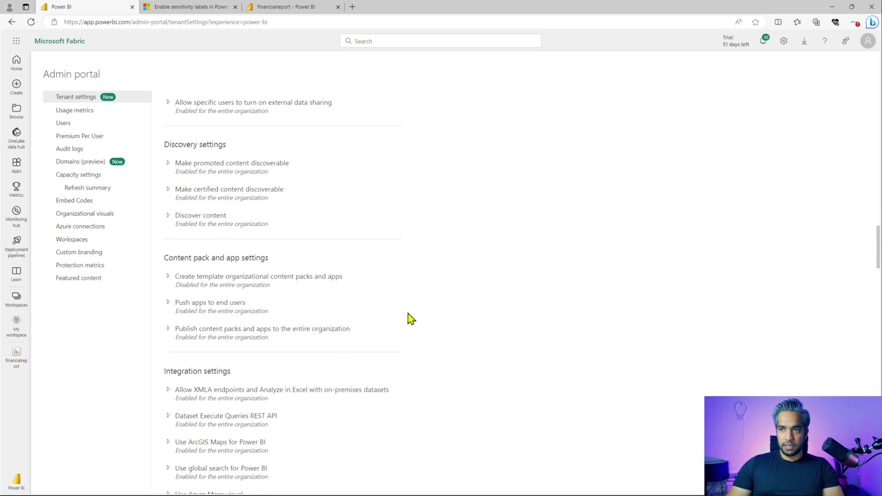
scroll(379, 338, "down", 1)
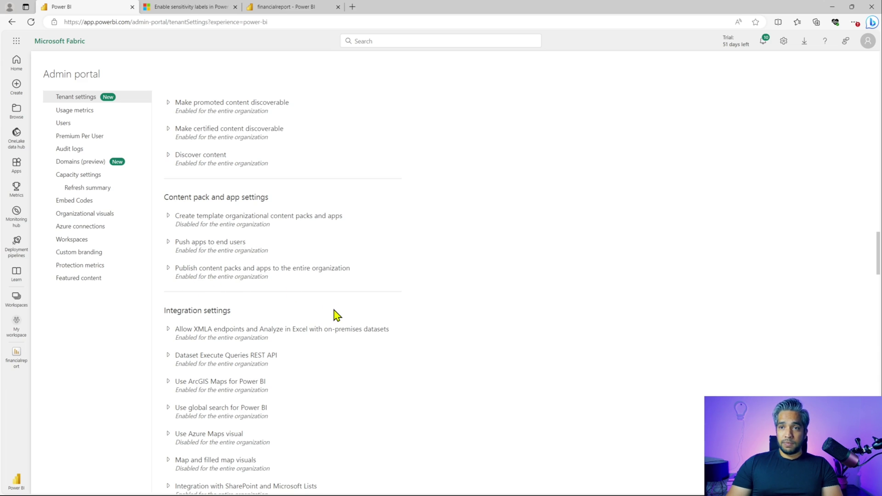
scroll(336, 317, "down", 3)
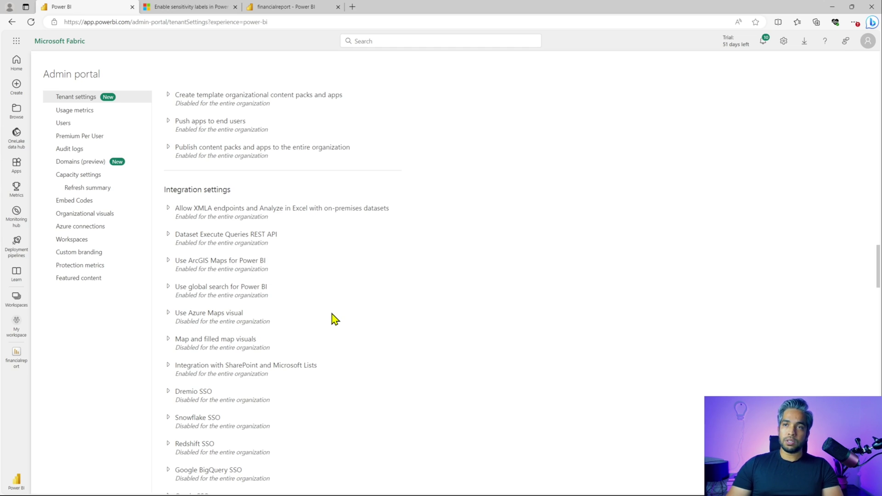
scroll(334, 316, "down", 2)
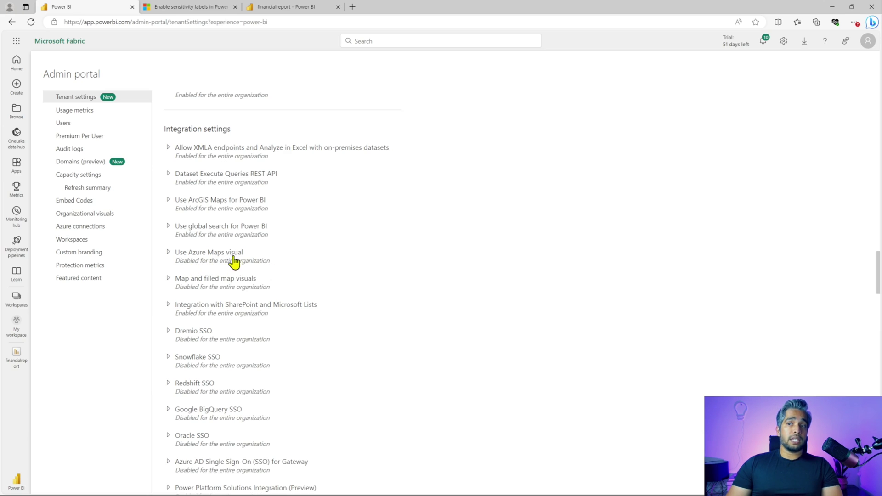
left_click(168, 256)
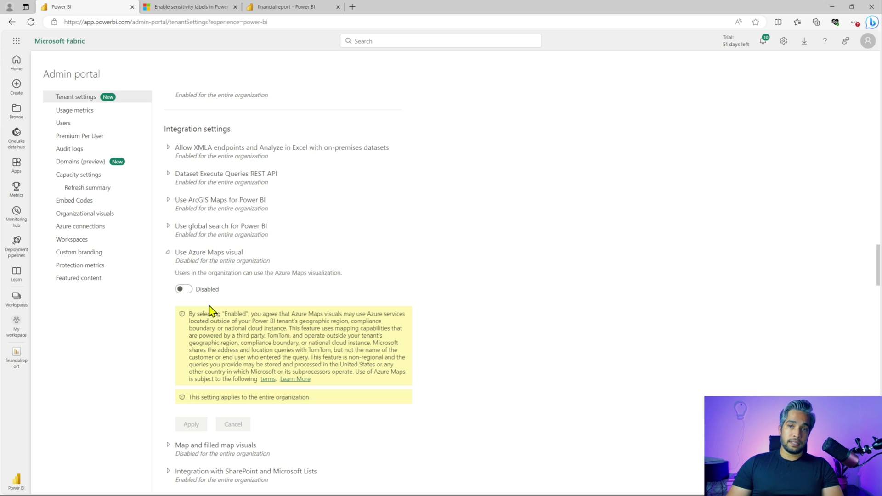
left_click(173, 253)
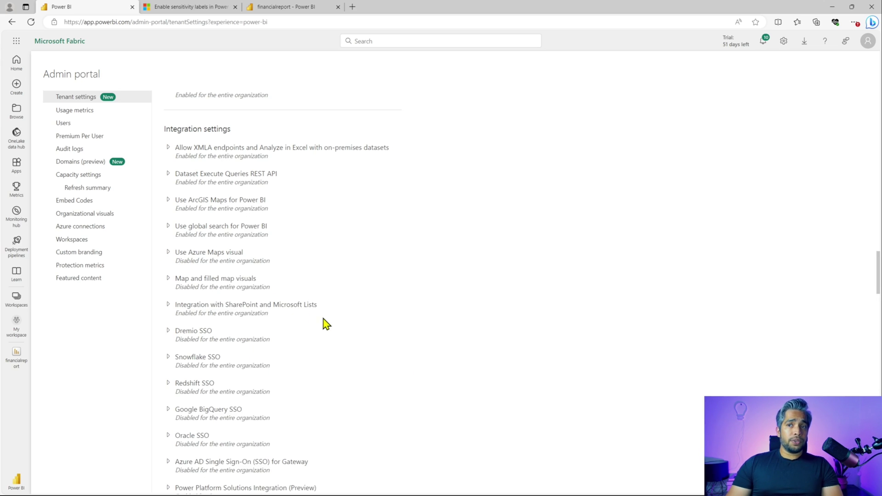
Step: Scroll down the tenant settings to the Power BI visuals section
scroll(327, 325, "down", 3)
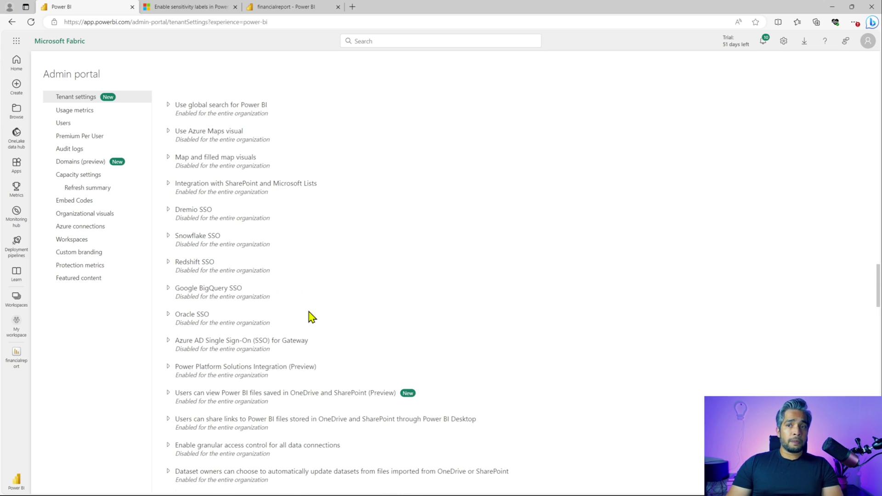
scroll(331, 333, "down", 3)
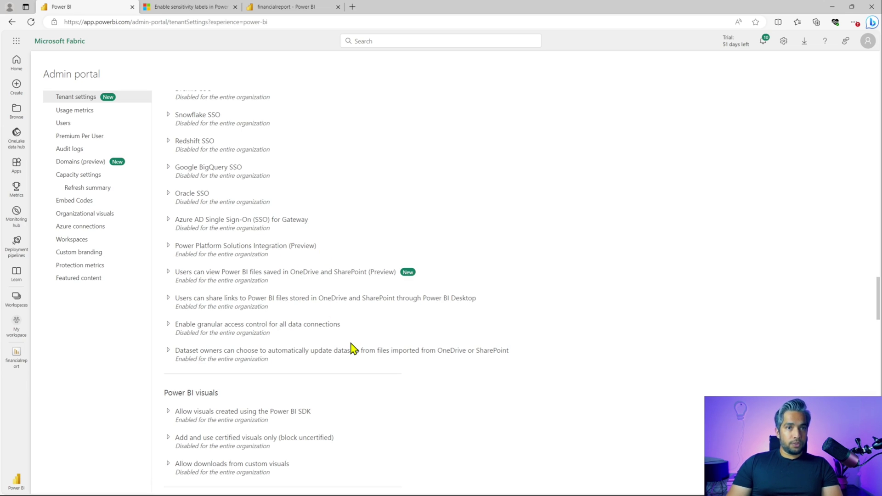
scroll(354, 349, "down", 3)
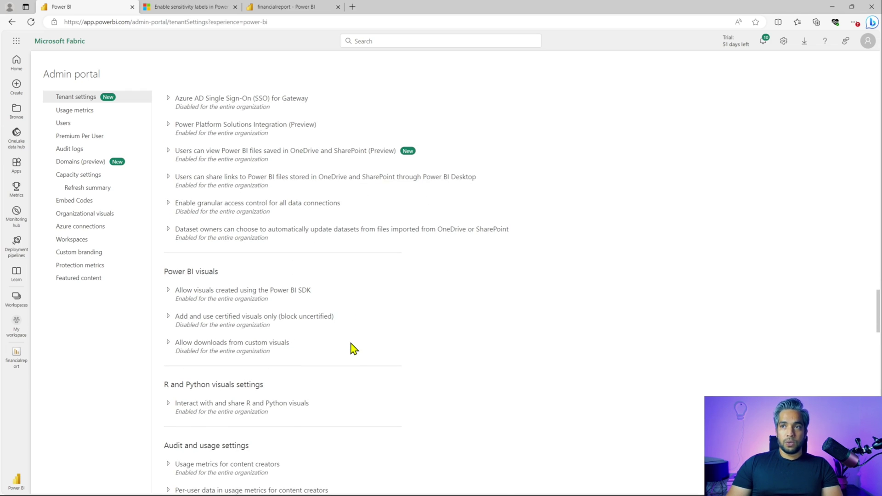
scroll(353, 349, "down", 3)
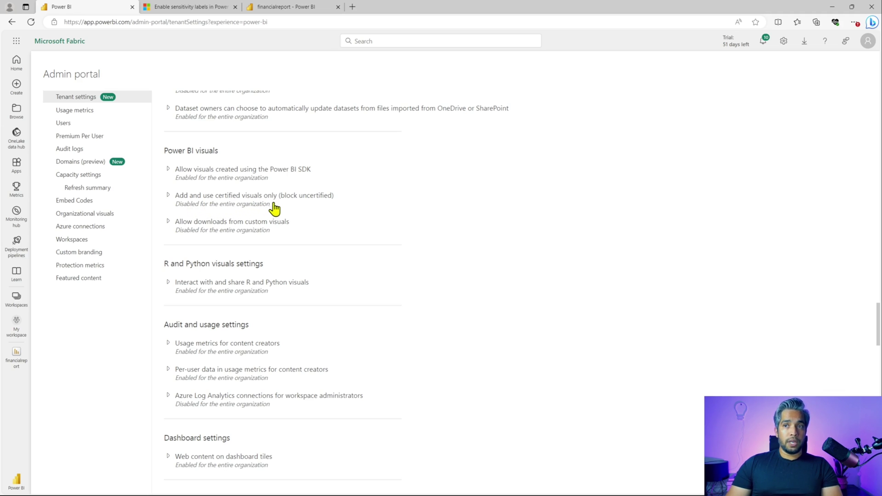
Step: Enable and apply 'Add and use certified visuals only', then expand 'Allow downloads from custom visuals', left disabled
left_click(171, 197)
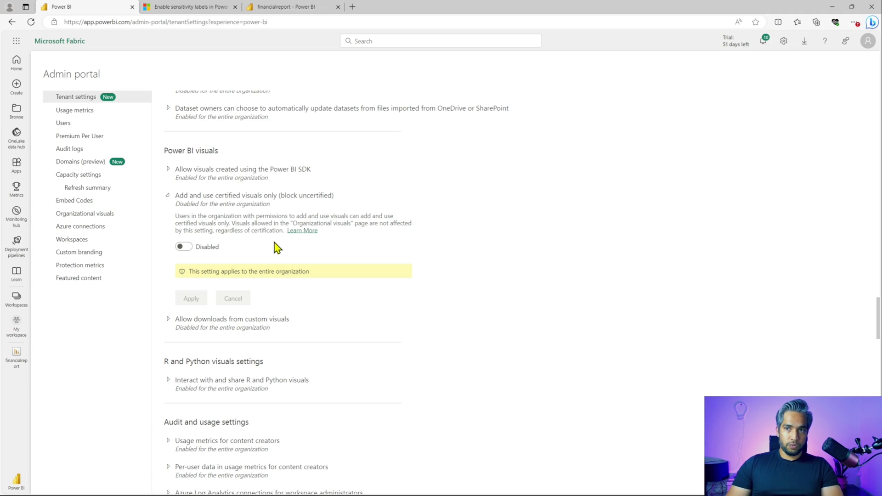
left_click(186, 248)
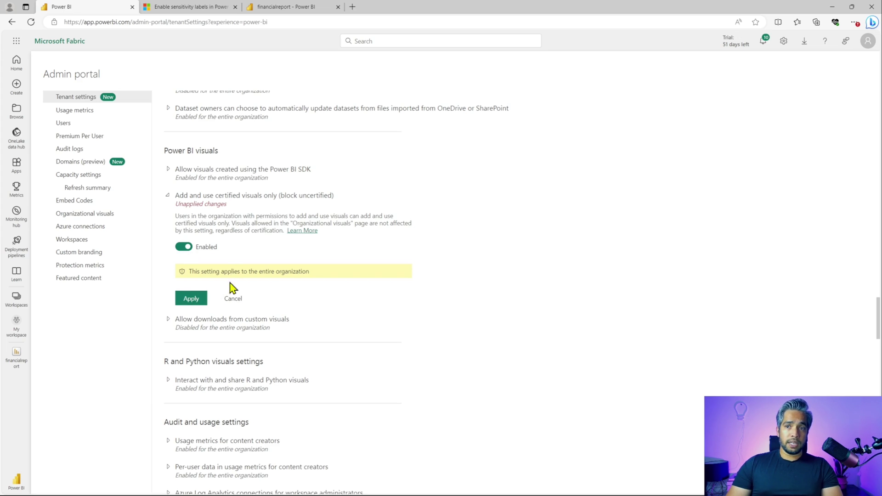
left_click(199, 299)
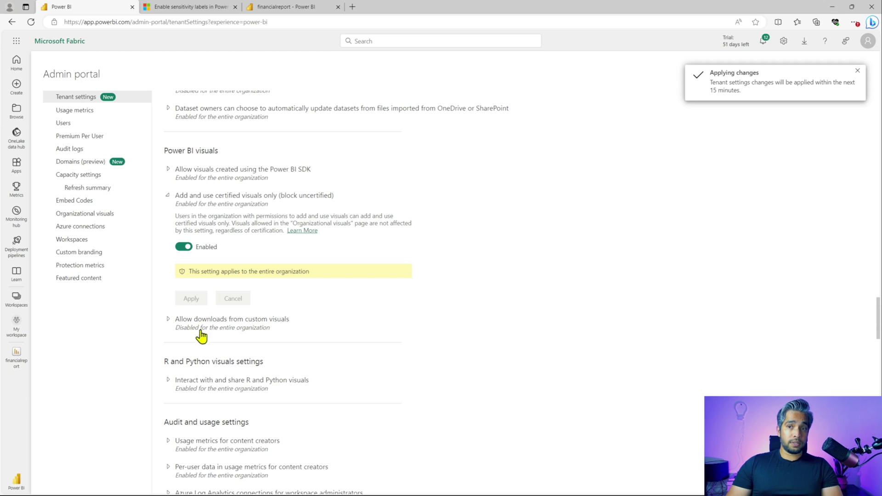
left_click(219, 334)
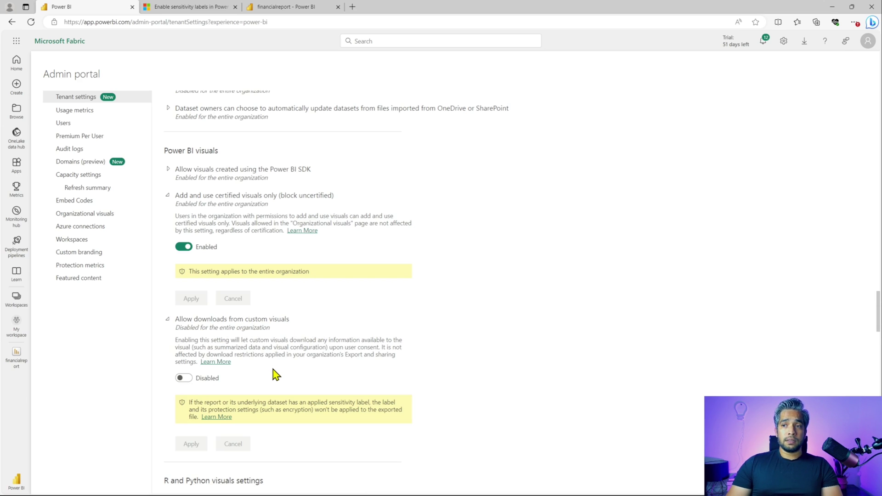
Step: Collapse the custom visuals download setting and briefly review the usage metrics for content creators setting
left_click(168, 318)
scroll(357, 338, "down", 4)
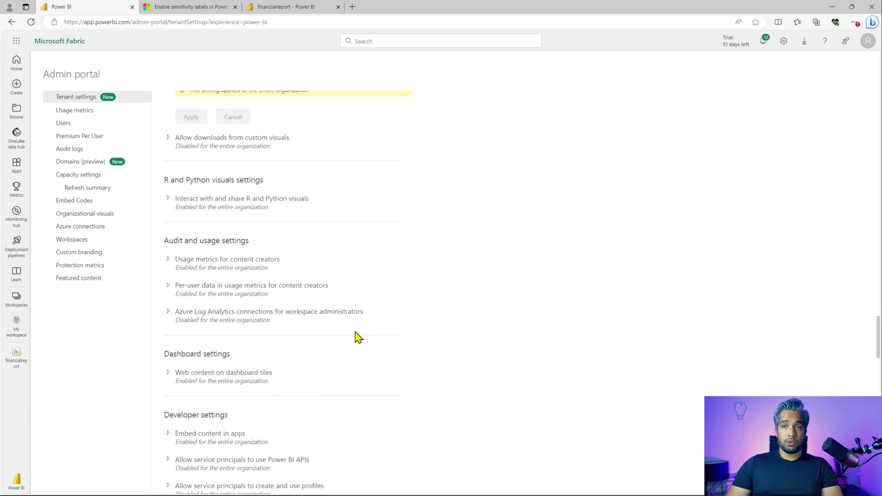
scroll(350, 337, "down", 1)
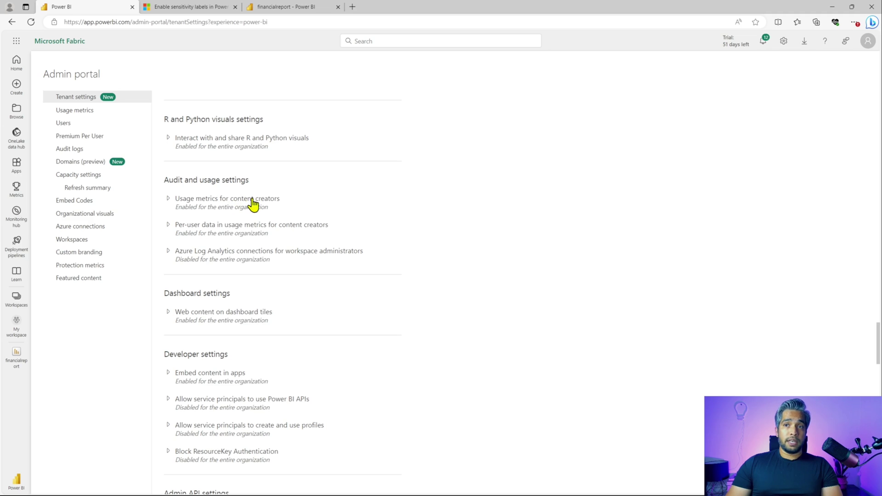
left_click(168, 201)
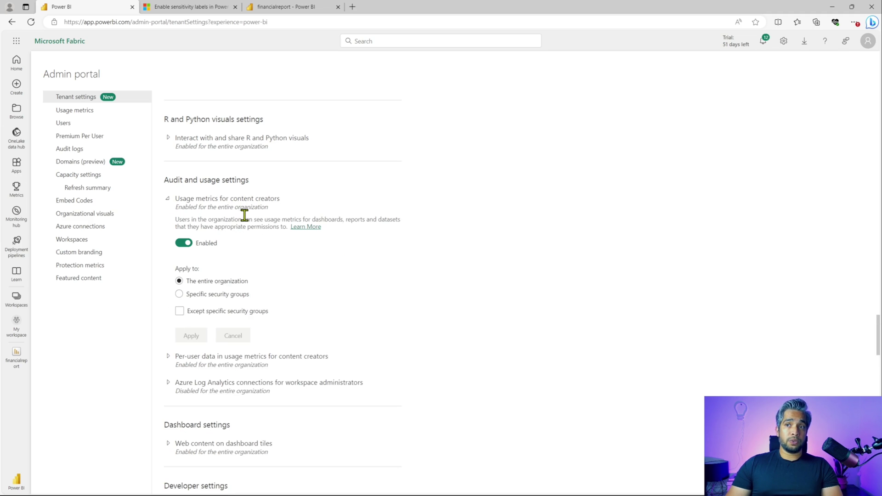
left_click(168, 201)
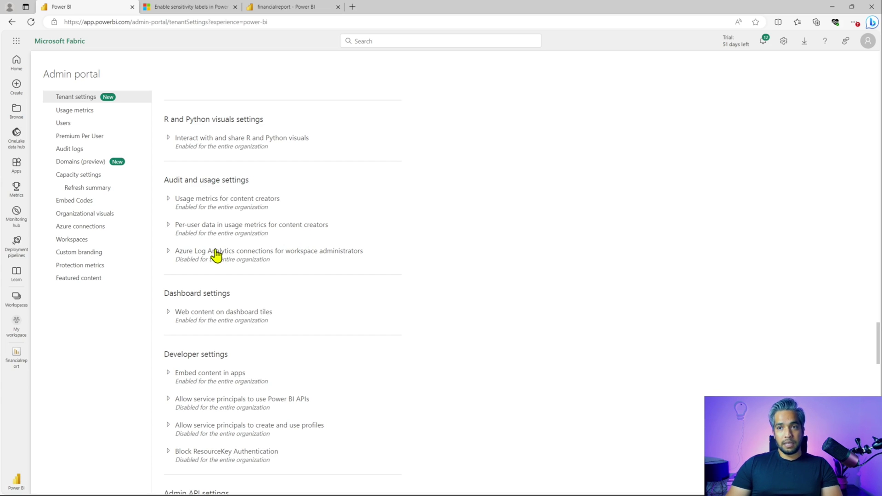
Step: Switch Azure Log Analytics connections for workspace administrators to Enabled, try applying, and collapse the section
left_click(168, 252)
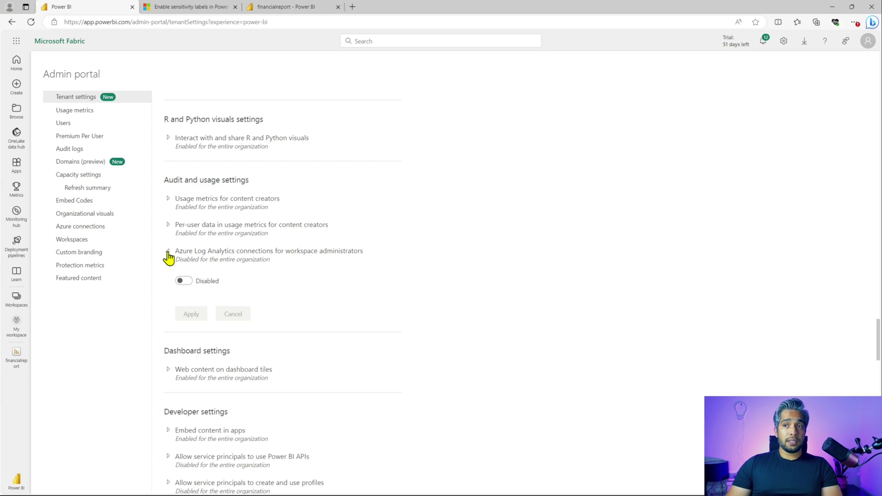
left_click(190, 281)
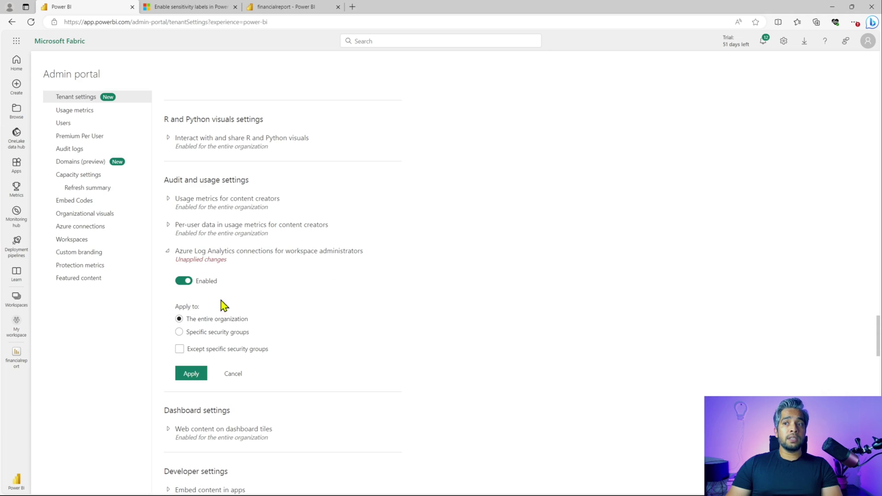
left_click(200, 373)
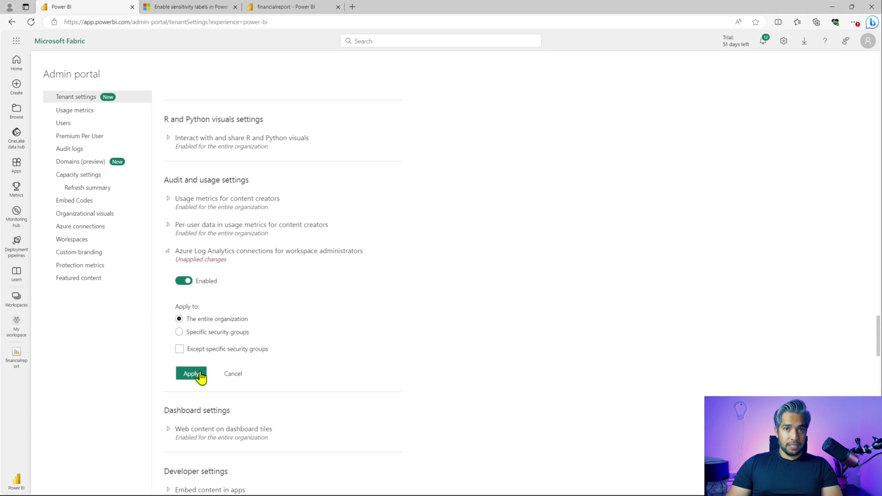
left_click(168, 252)
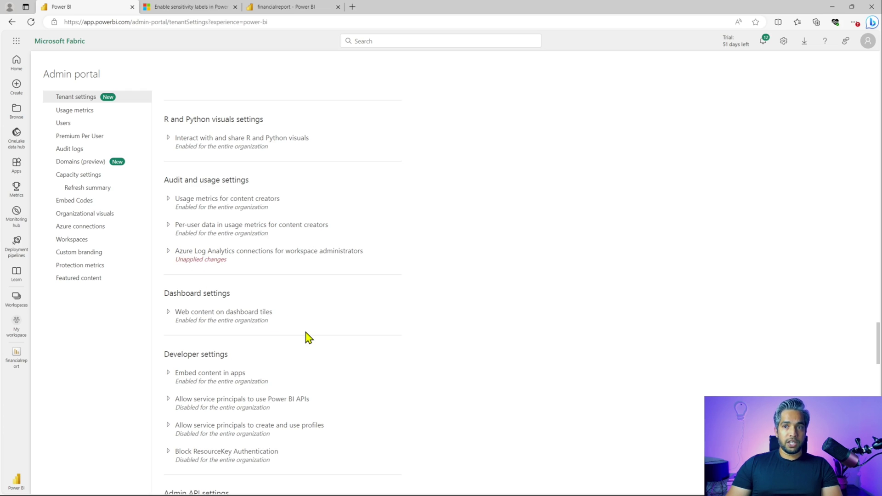
scroll(307, 338, "down", 4)
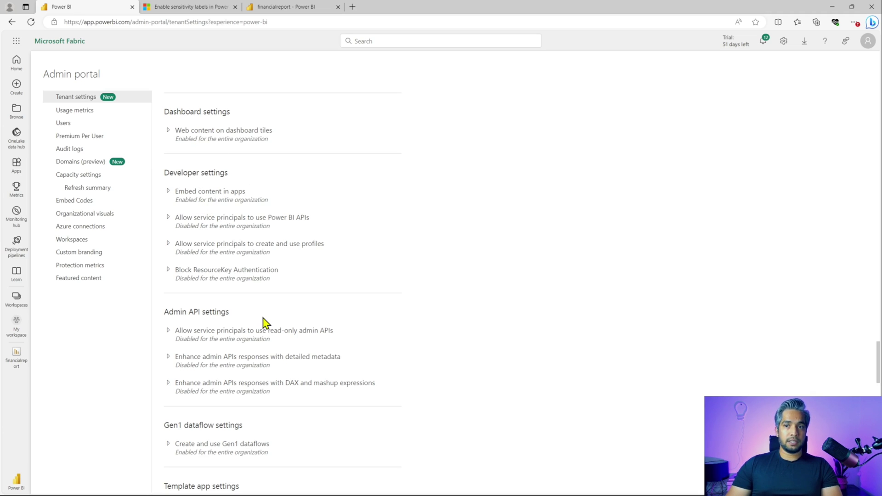
scroll(275, 322, "down", 3)
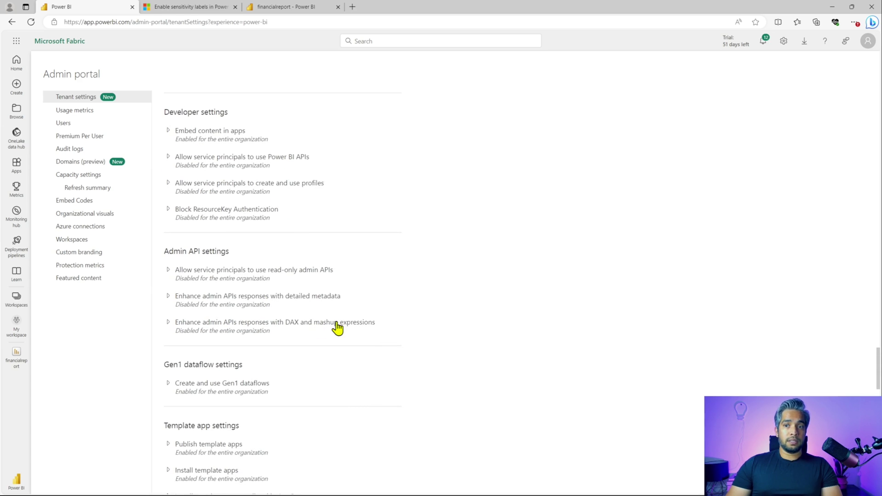
scroll(340, 328, "down", 4)
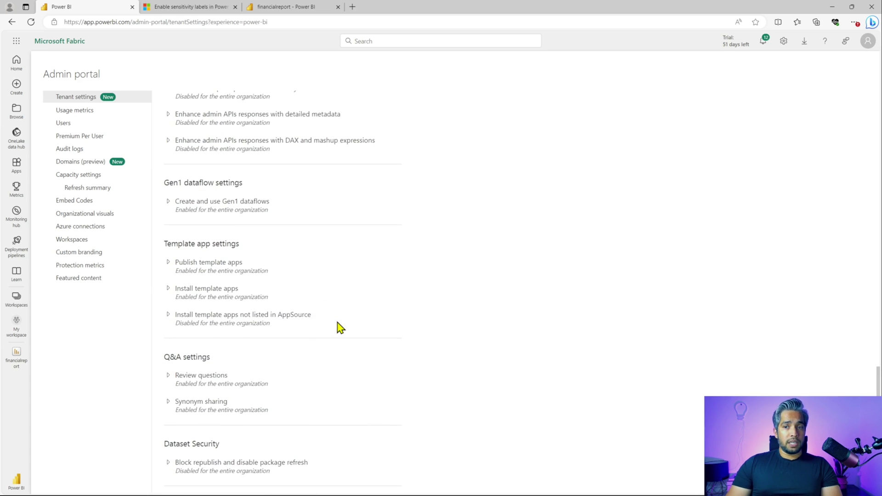
scroll(340, 328, "down", 1)
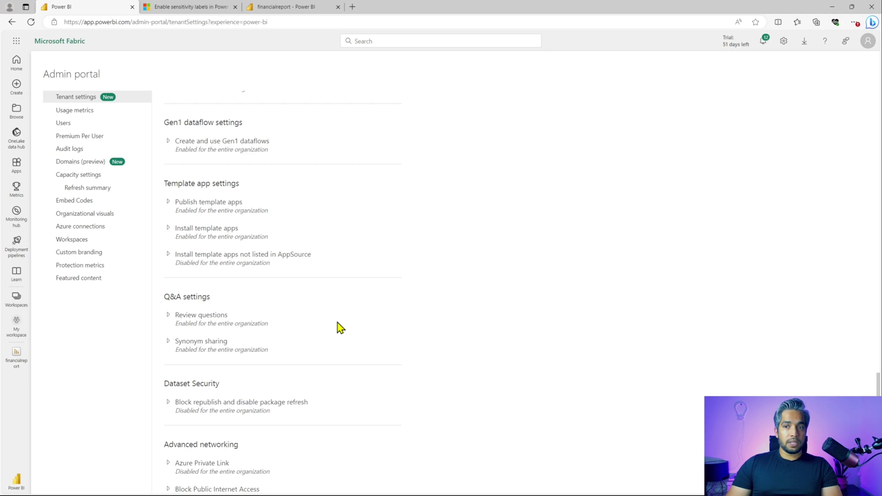
scroll(340, 328, "down", 2)
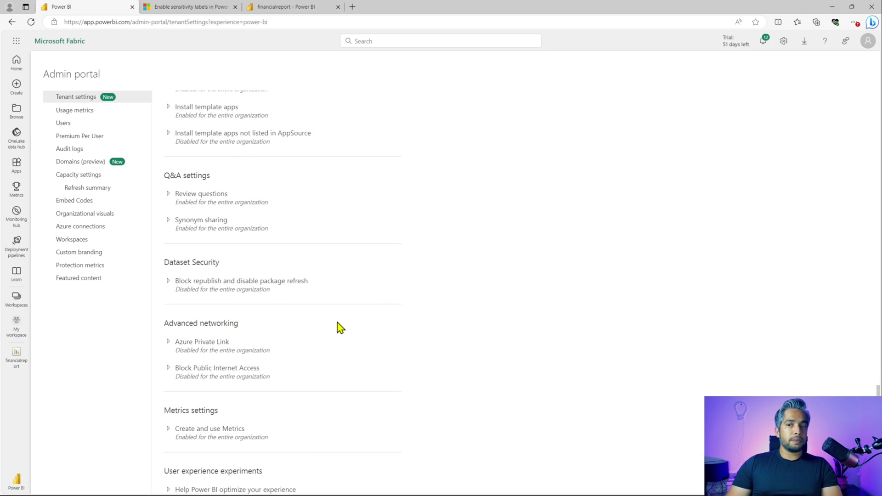
scroll(340, 327, "down", 2)
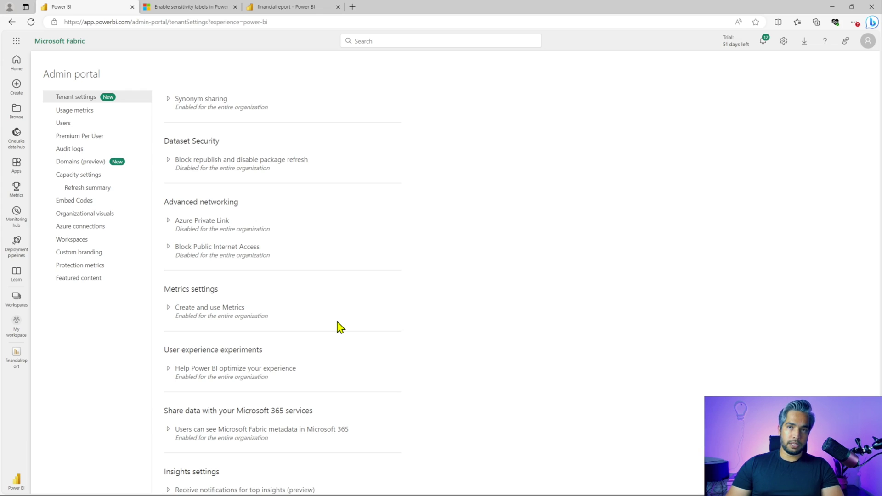
scroll(345, 354, "down", 1)
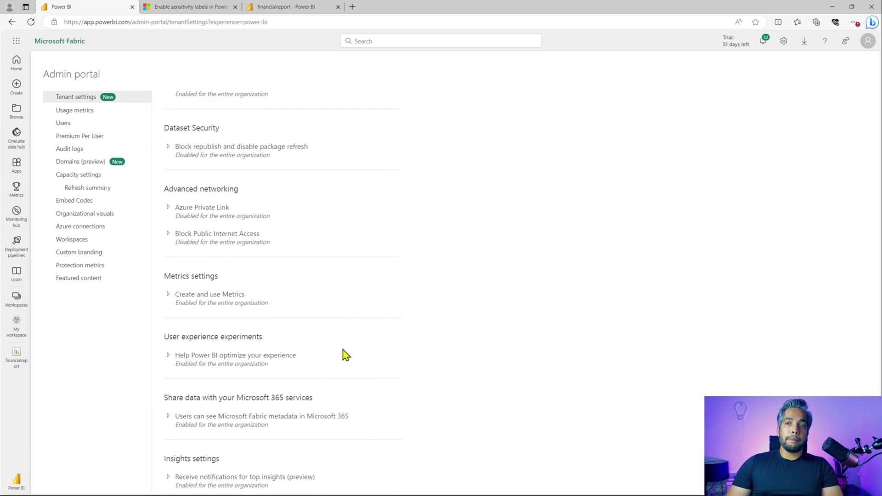
scroll(345, 354, "down", 4)
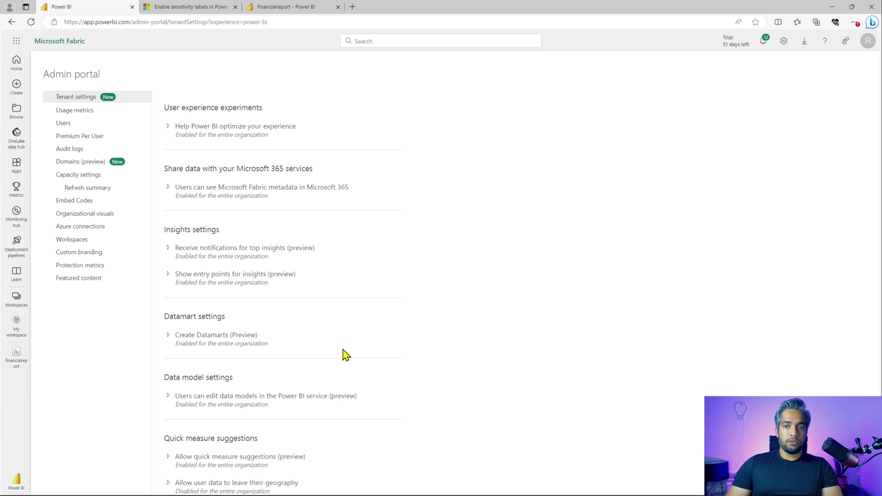
scroll(345, 355, "down", 2)
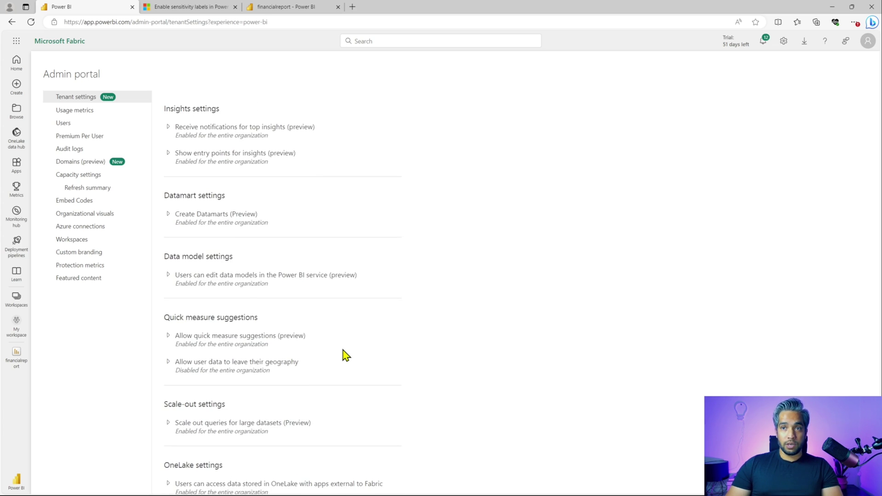
scroll(345, 354, "down", 1)
scroll(345, 355, "down", 2)
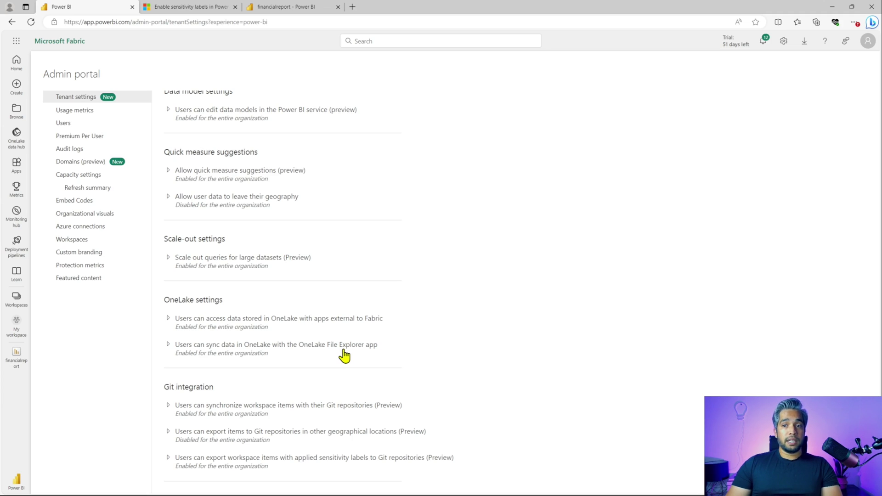
left_click(166, 410)
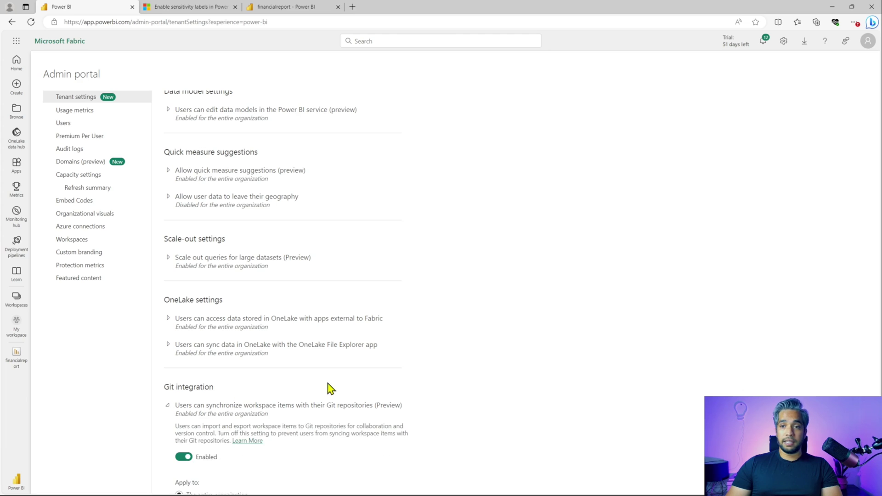
left_click(169, 411)
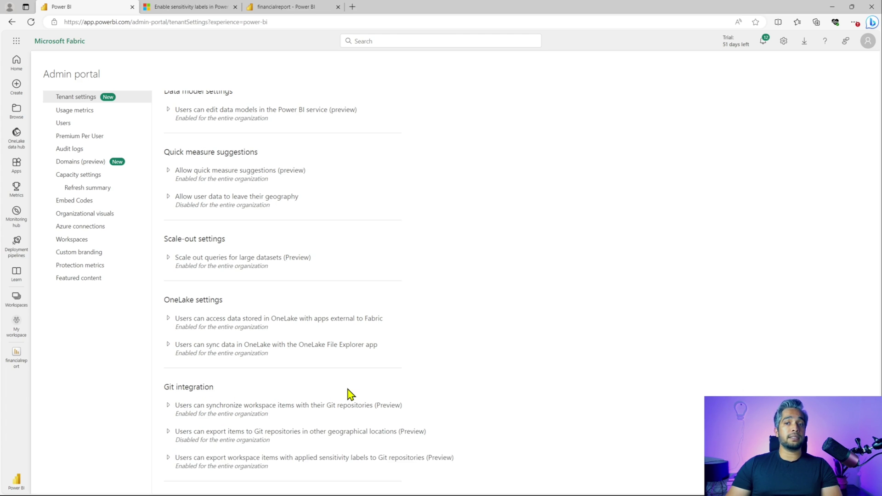
scroll(352, 394, "up", 12)
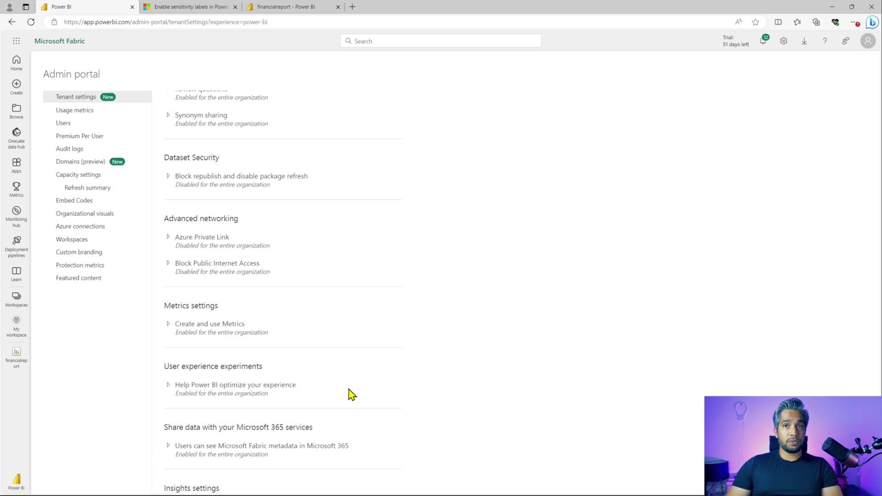
scroll(351, 394, "up", 15)
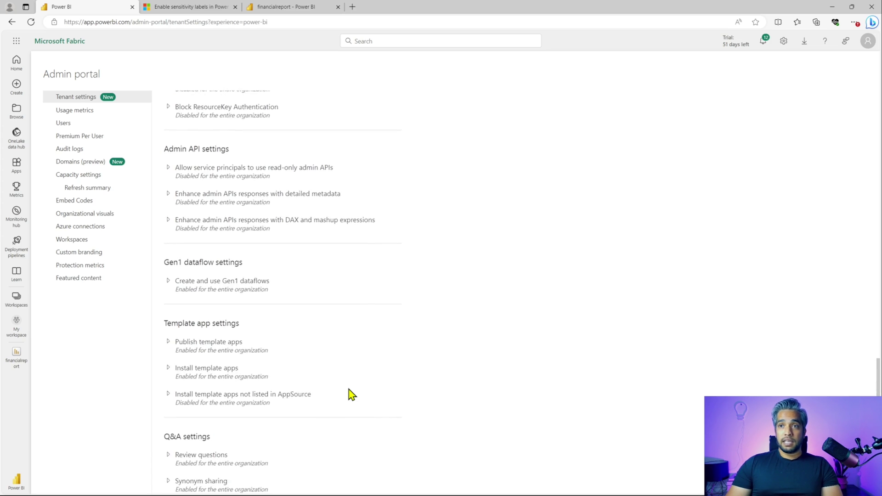
scroll(351, 394, "up", 15)
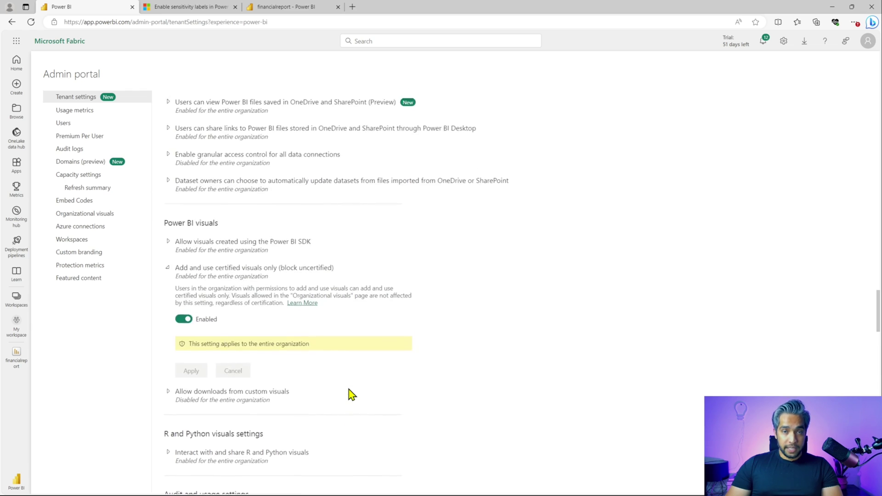